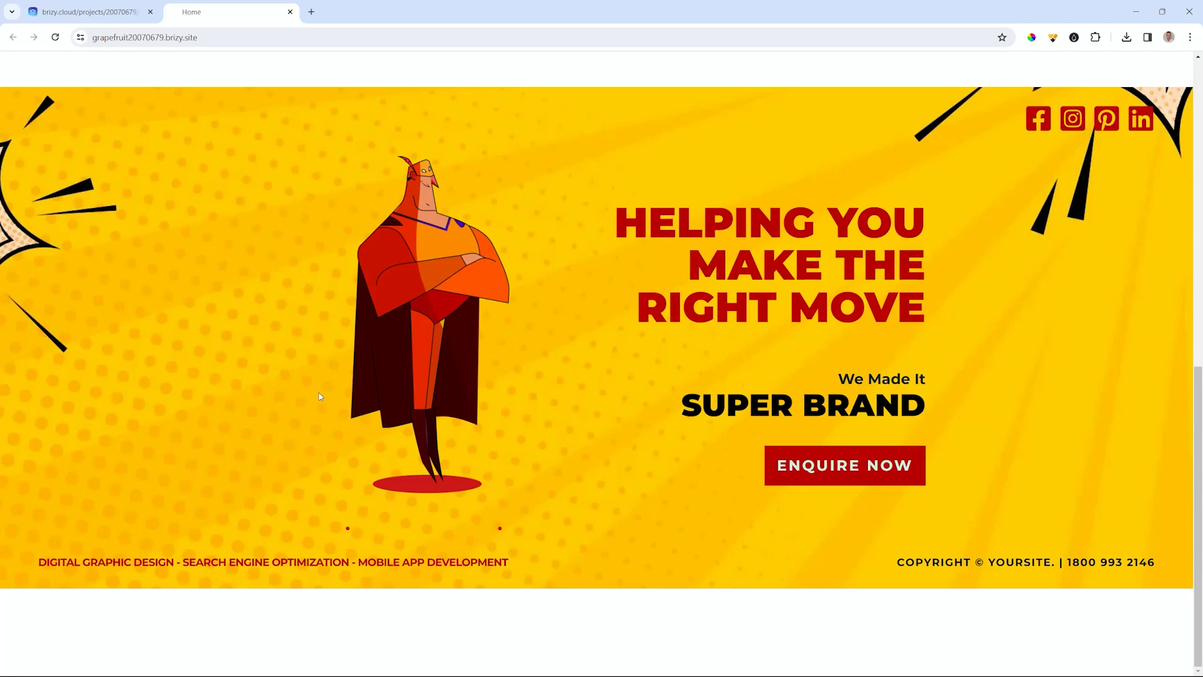
# Outline the boxed content areas of both heroes and the full-width footer text line.
pyautogui.scroll(10, 401, 393)
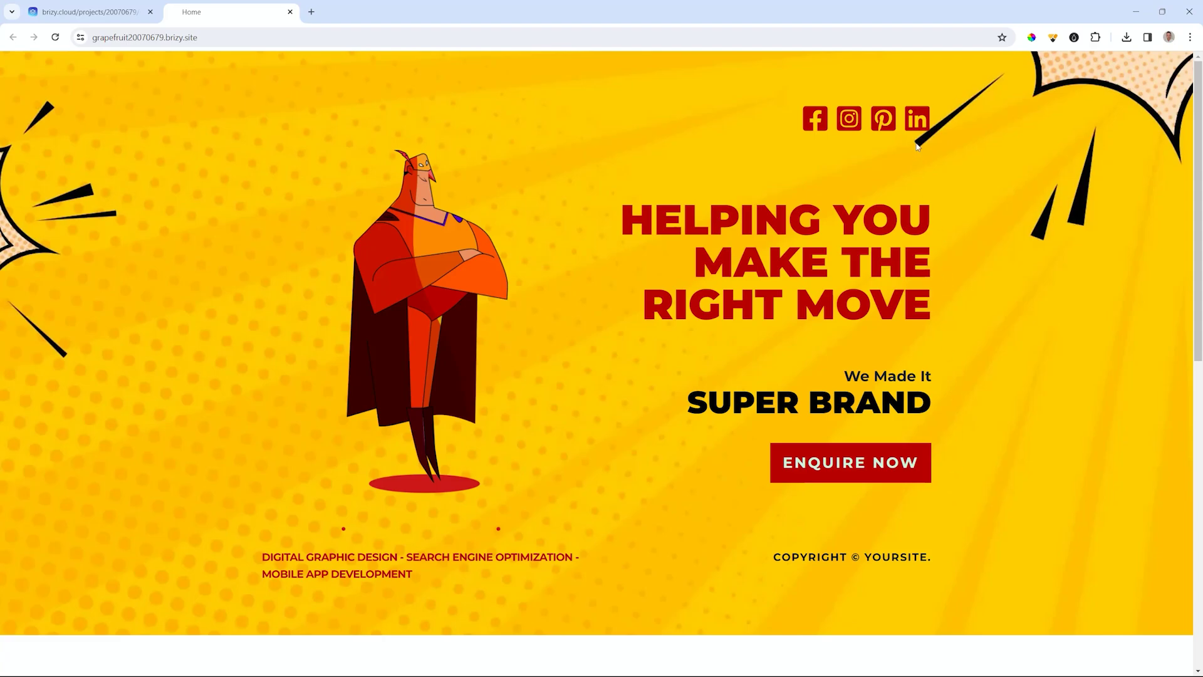
pyautogui.click(1031, 37)
pyautogui.moveTo(208, 121)
pyautogui.mouseDown()
pyautogui.moveTo(361, 453)
pyautogui.moveTo(840, 602)
pyautogui.moveTo(965, 601)
pyautogui.mouseUp()
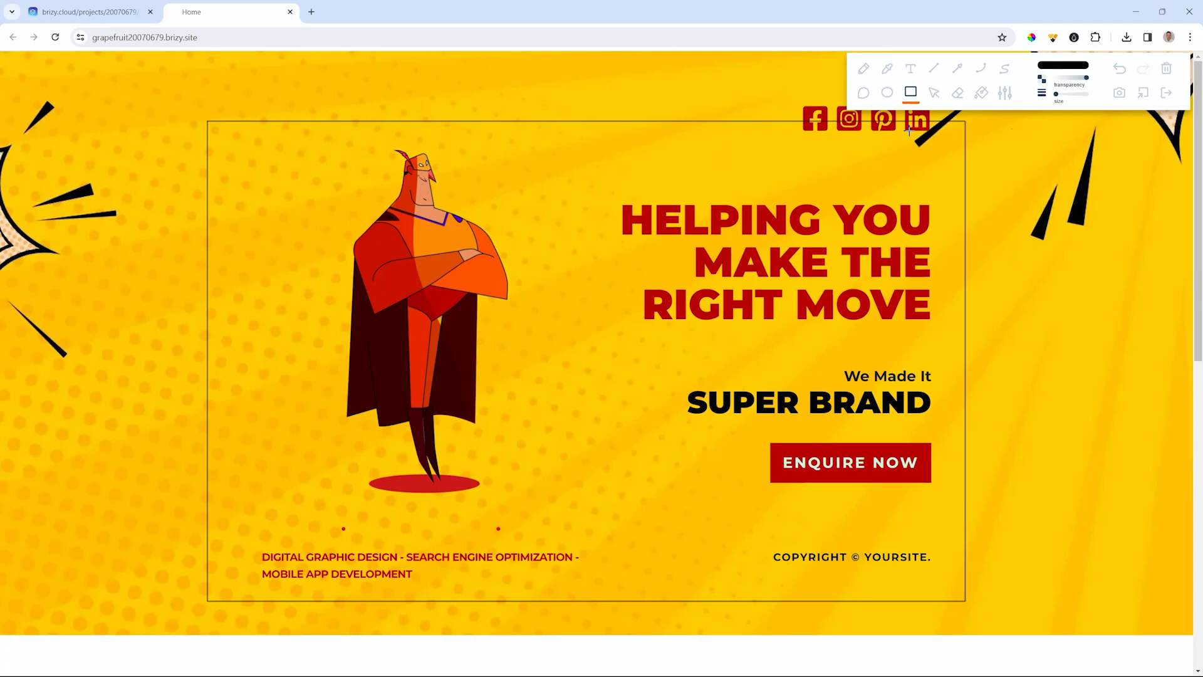
pyautogui.scroll(-10, 752, 187)
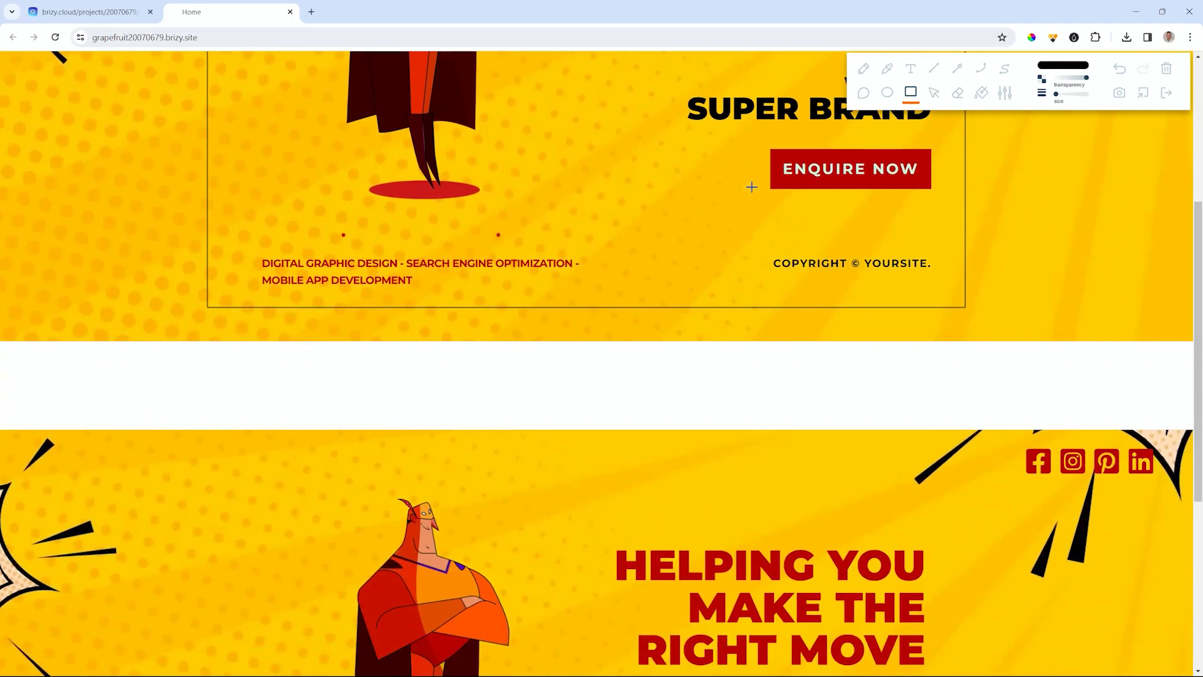
pyautogui.moveTo(323, 139)
pyautogui.mouseDown()
pyautogui.moveTo(403, 323)
pyautogui.moveTo(814, 524)
pyautogui.moveTo(938, 537)
pyautogui.mouseUp()
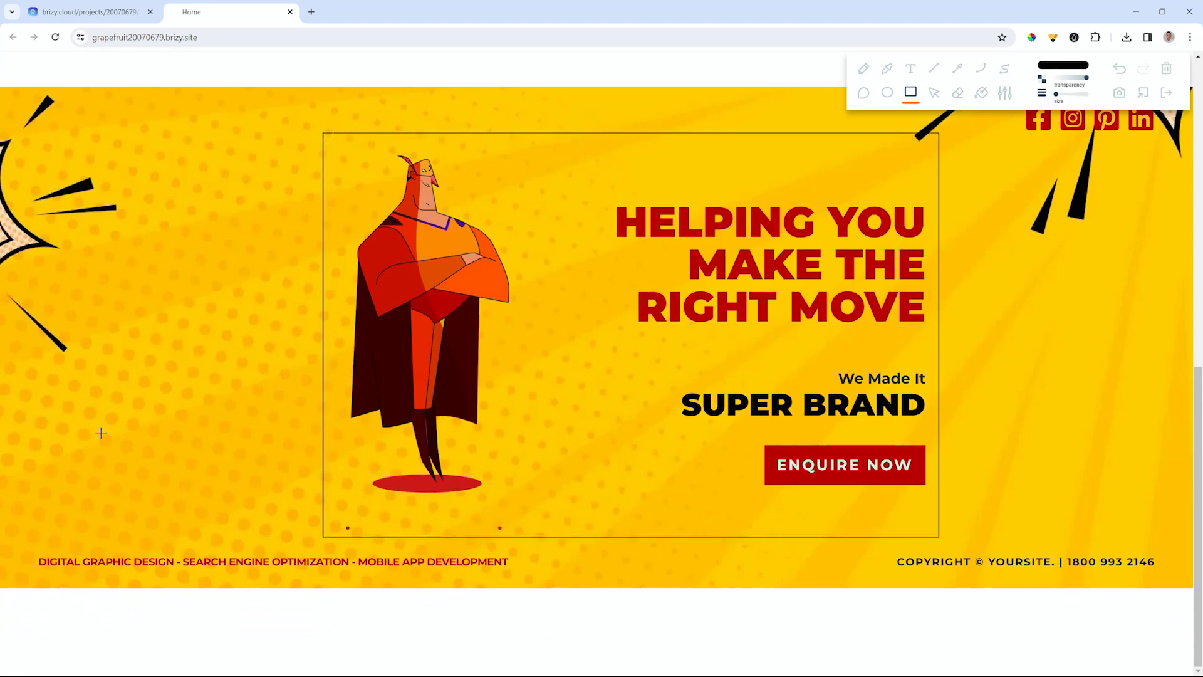
pyautogui.moveTo(30, 544)
pyautogui.mouseDown()
pyautogui.moveTo(105, 578)
pyautogui.moveTo(1174, 576)
pyautogui.mouseUp()
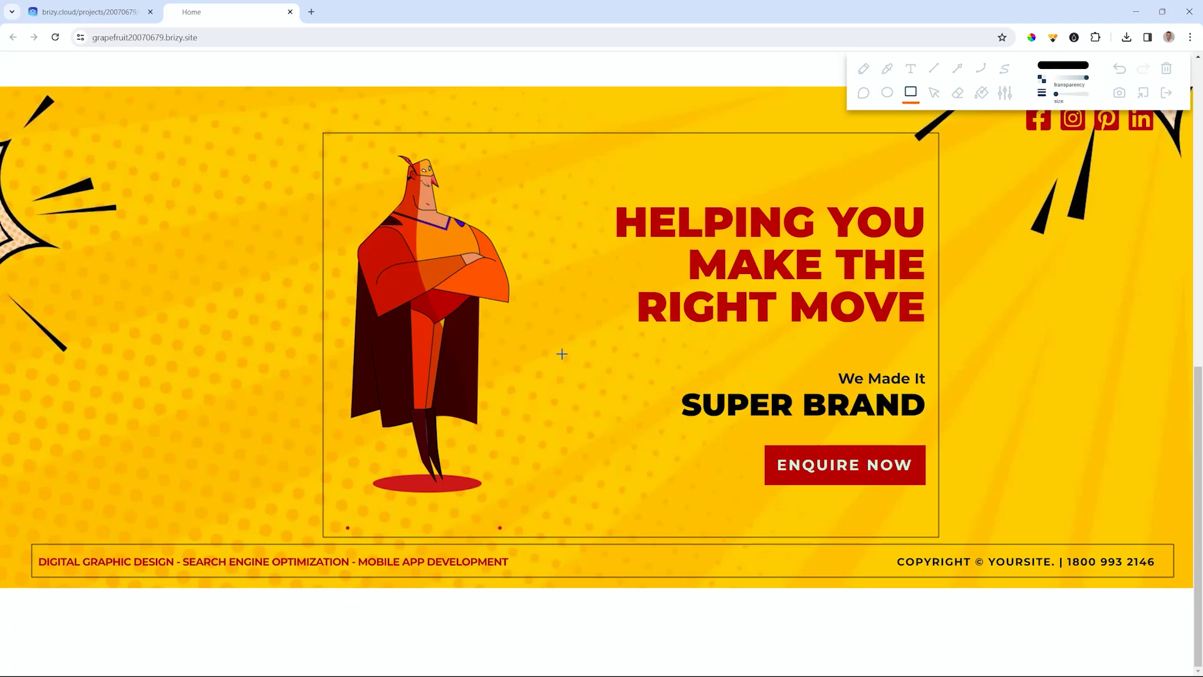
# Clear the drawn outlines and return to editing the hero section.
pyautogui.click(1166, 92)
pyautogui.click(136, 15)
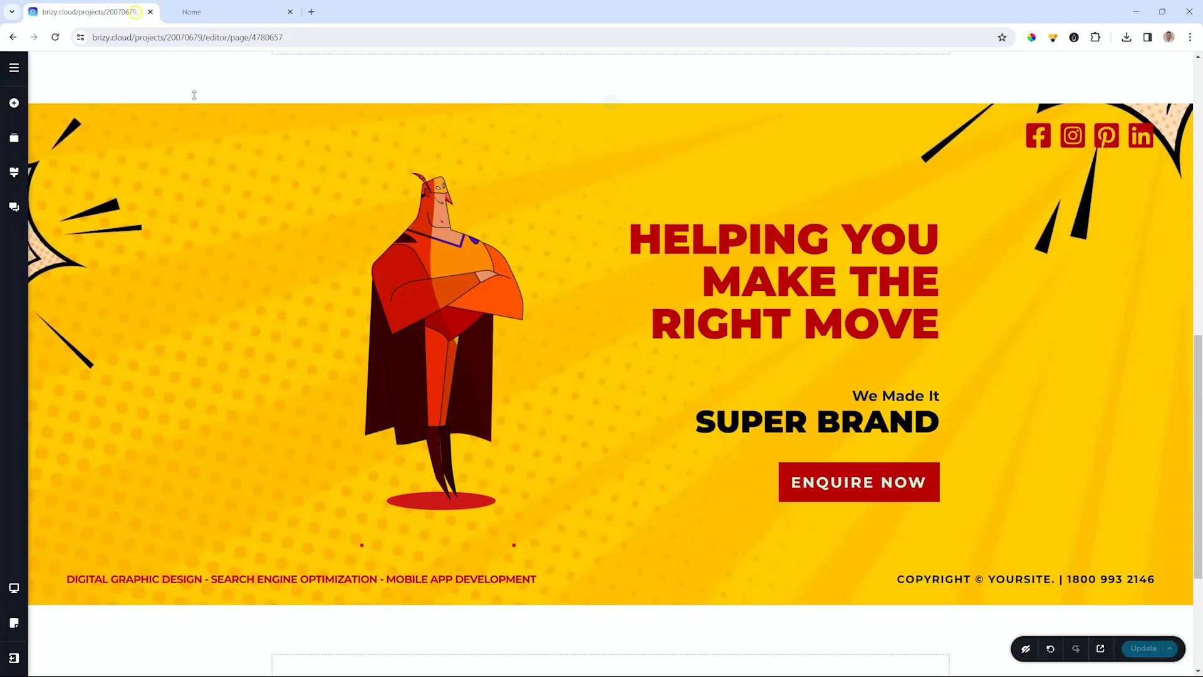
pyautogui.scroll(2, 663, 264)
pyautogui.scroll(-5, 664, 265)
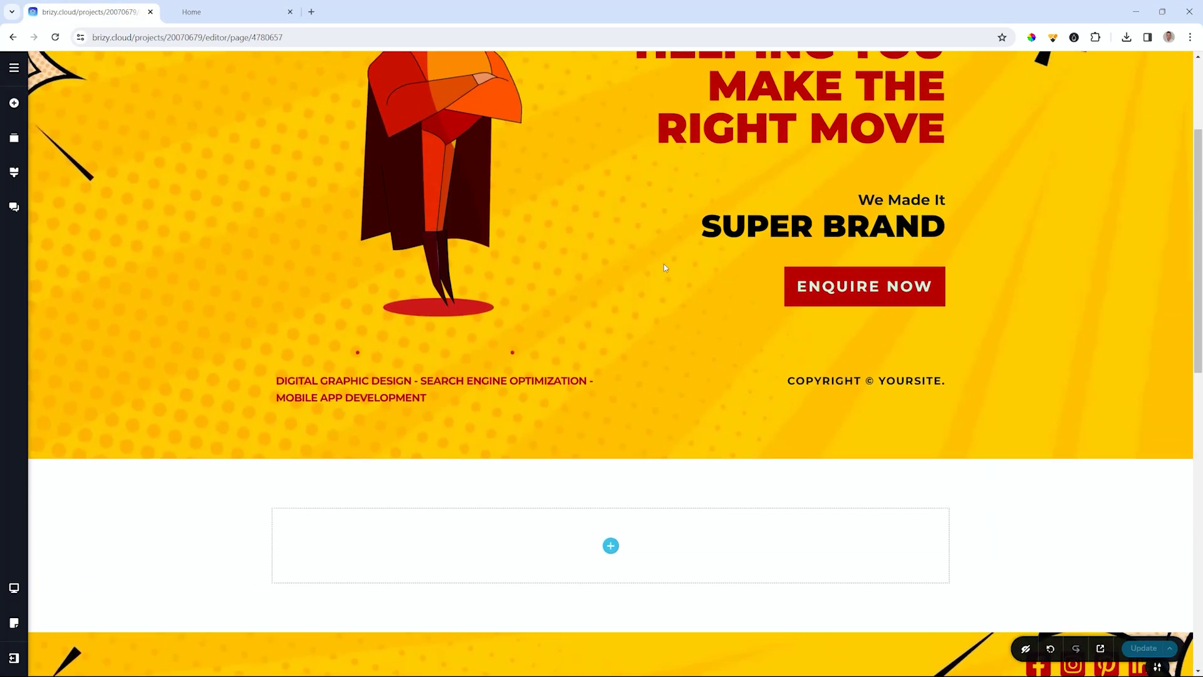
pyautogui.scroll(3, 663, 264)
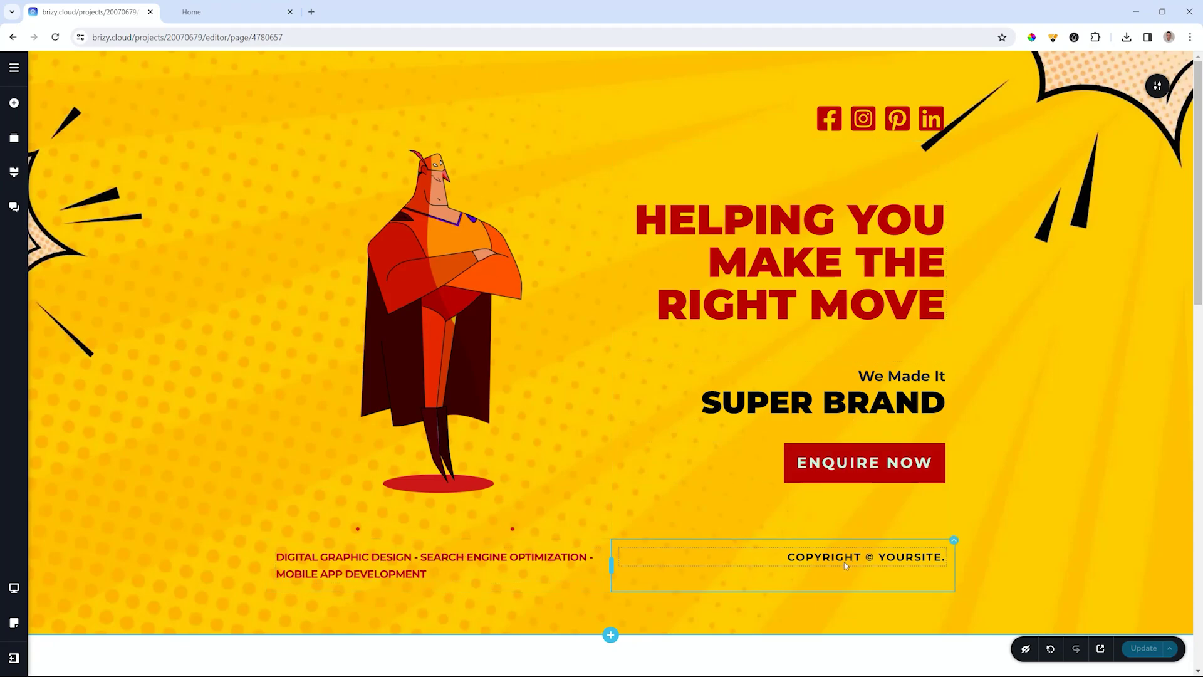
pyautogui.moveTo(1163, 88)
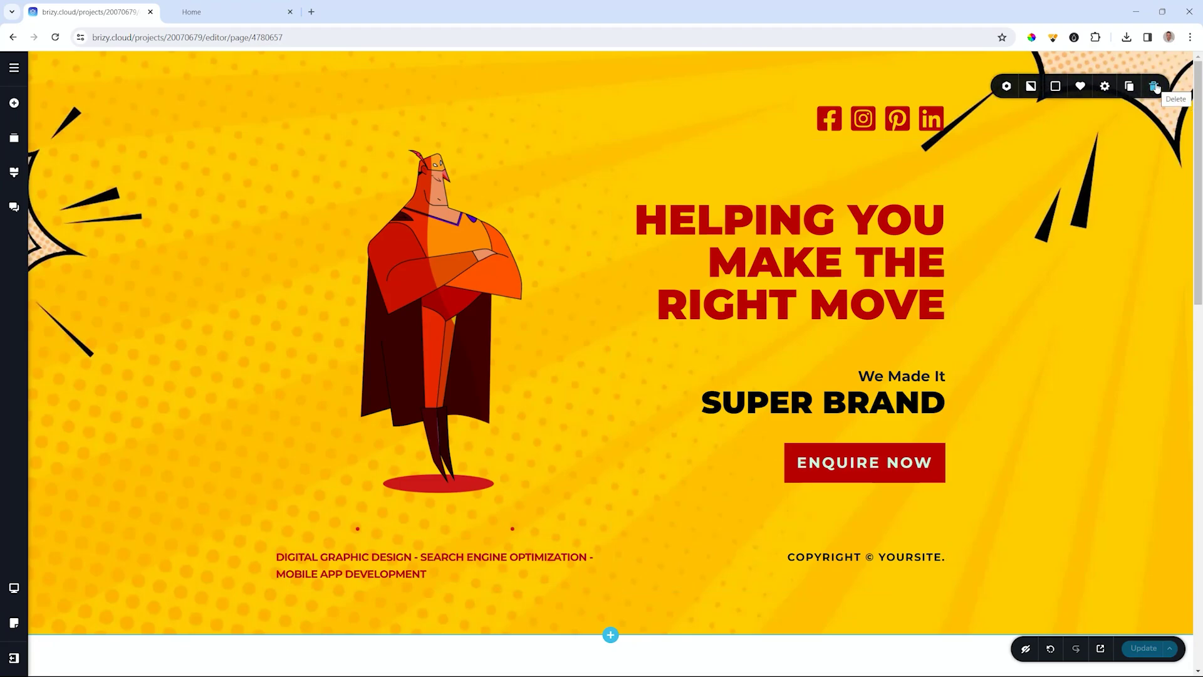
# Duplicate the yellow hero section and insert an empty 'Create your own' block above the copy.
pyautogui.click(1104, 86)
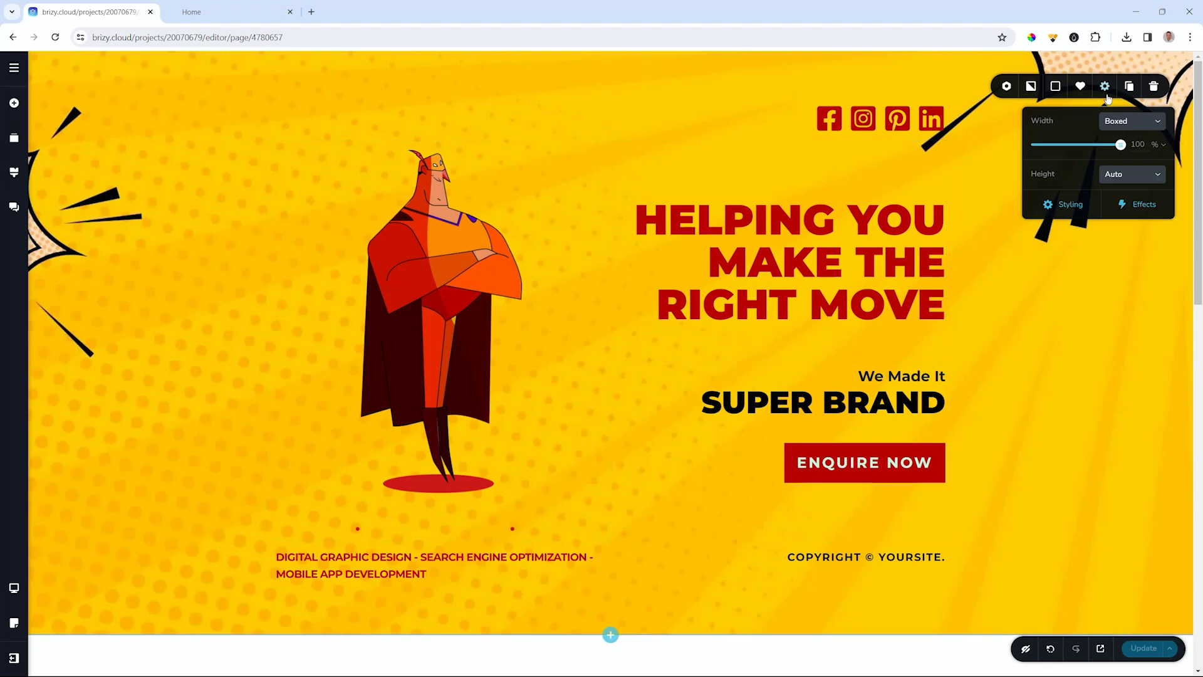
pyautogui.click(1128, 91)
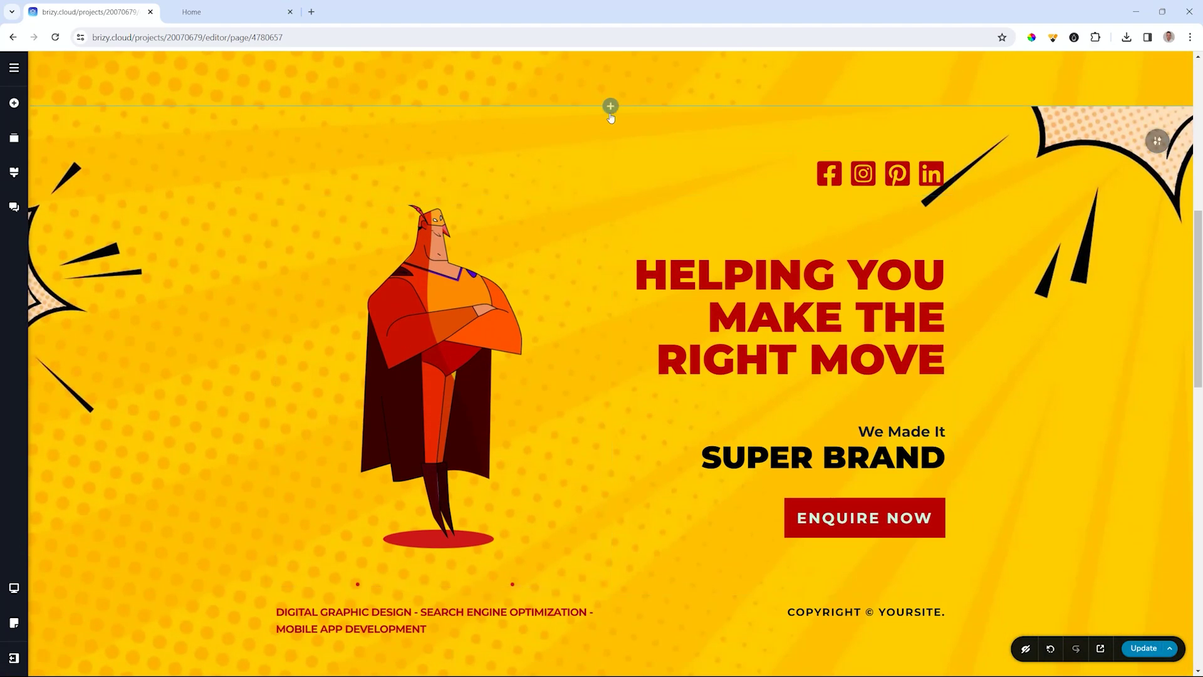
pyautogui.click(611, 108)
pyautogui.click(408, 180)
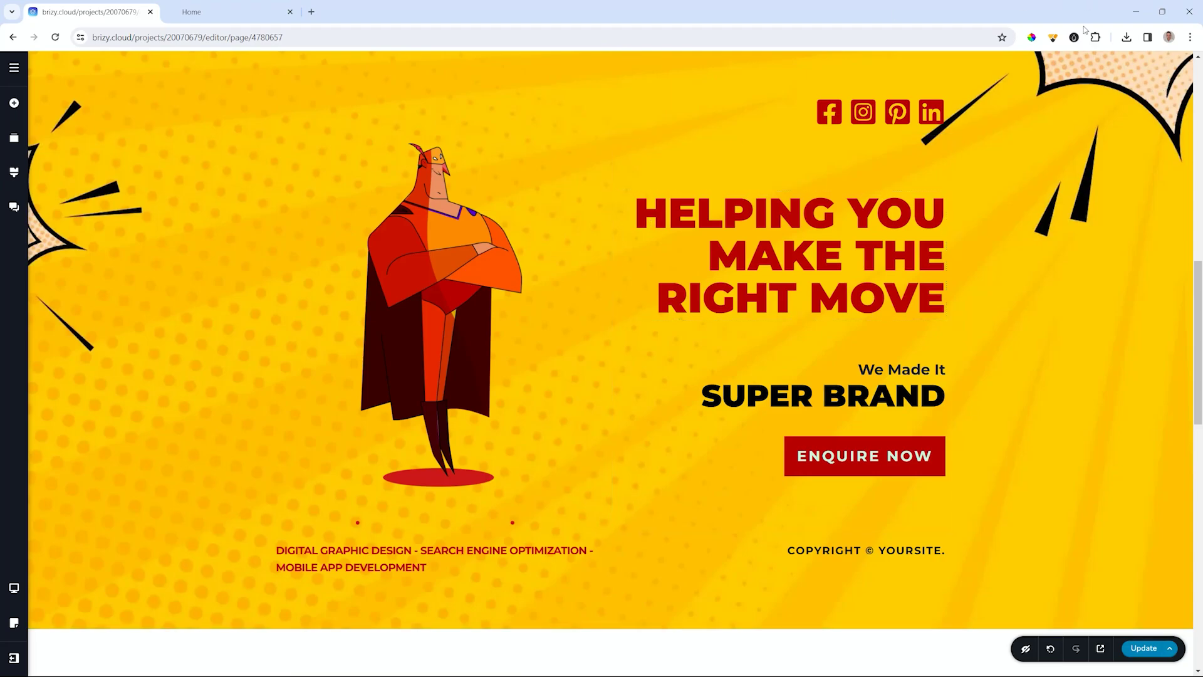
# Switch the copied hero section's width from Boxed to Full.
pyautogui.moveTo(1156, 80)
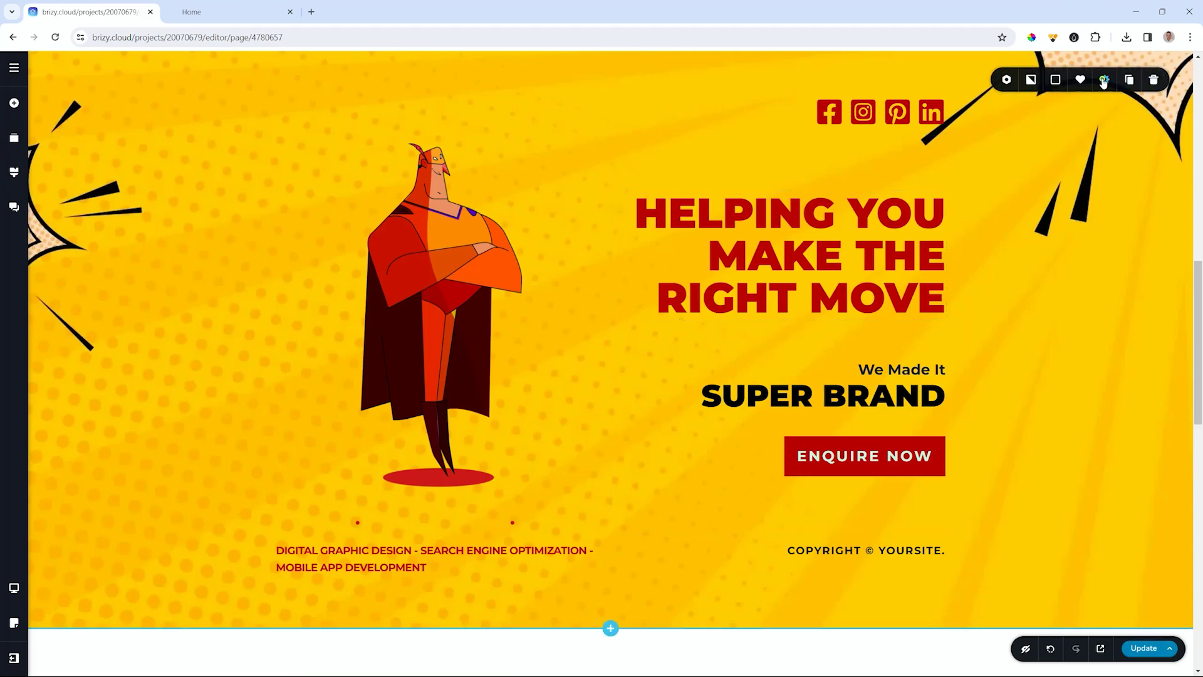
pyautogui.click(1104, 79)
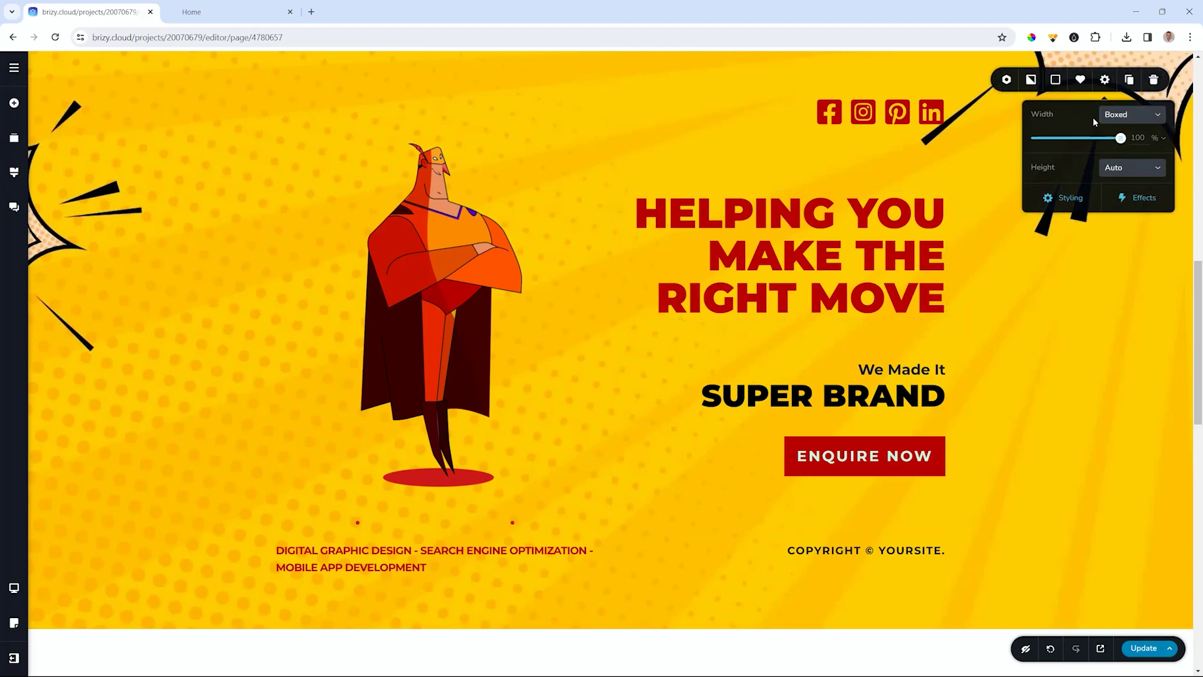
pyautogui.click(1118, 116)
pyautogui.click(1119, 152)
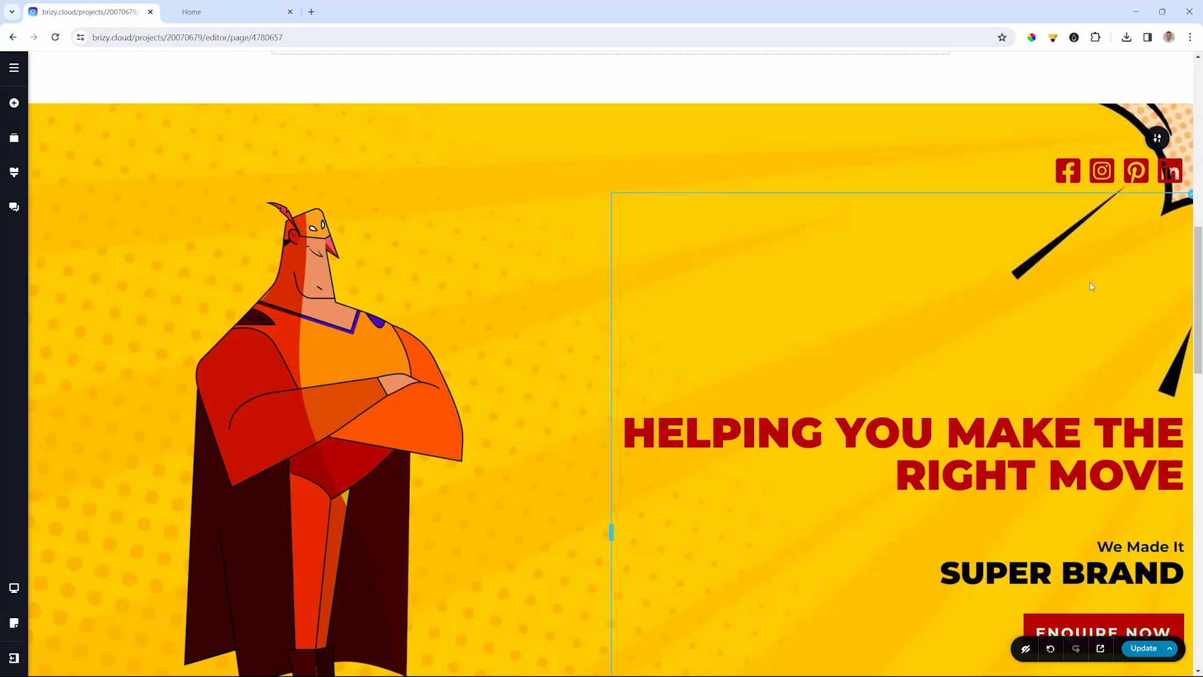
pyautogui.scroll(-5, 1091, 292)
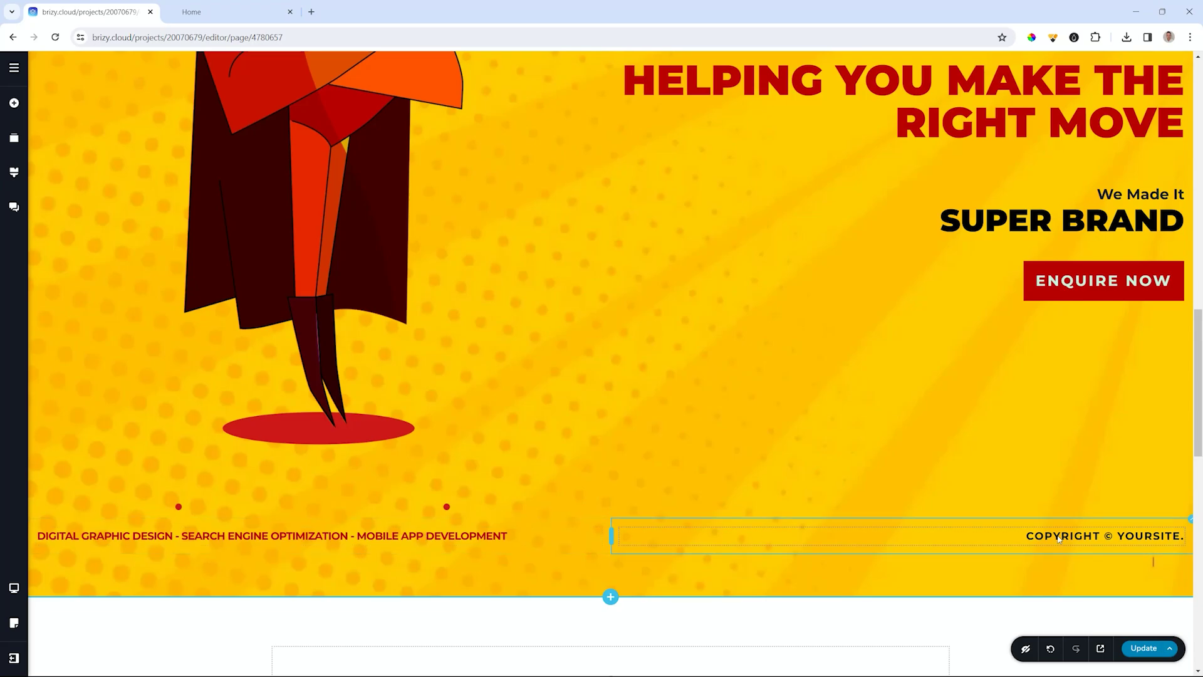
pyautogui.scroll(3, 1058, 538)
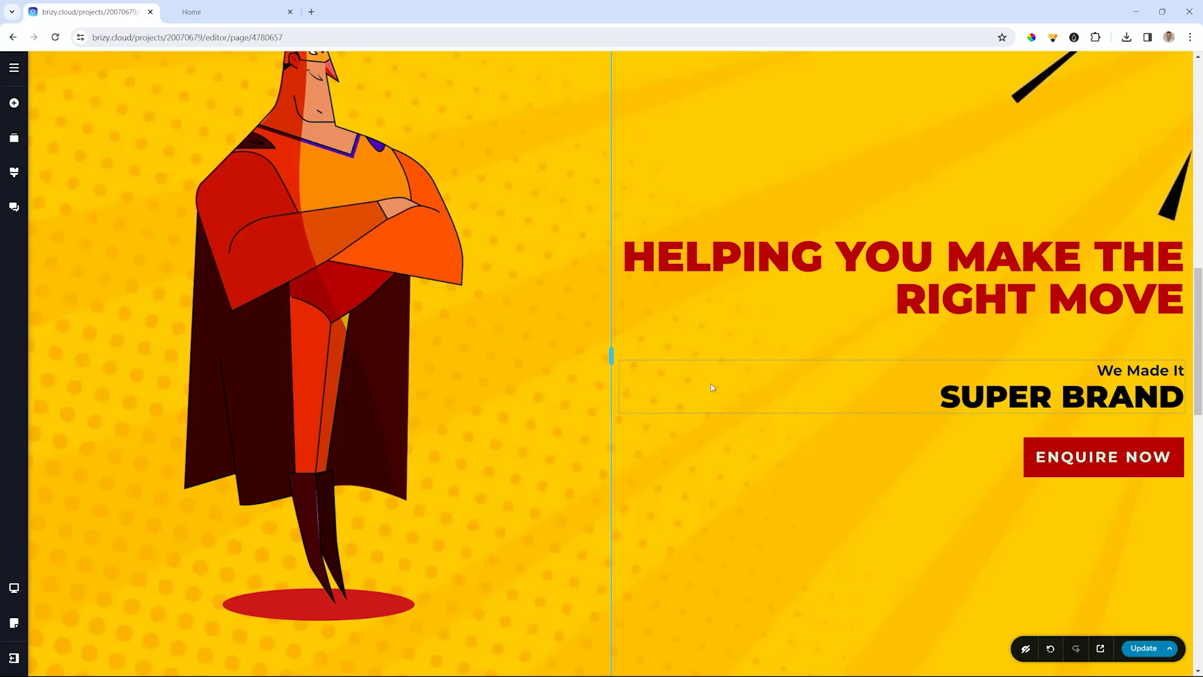
pyautogui.scroll(2, 710, 386)
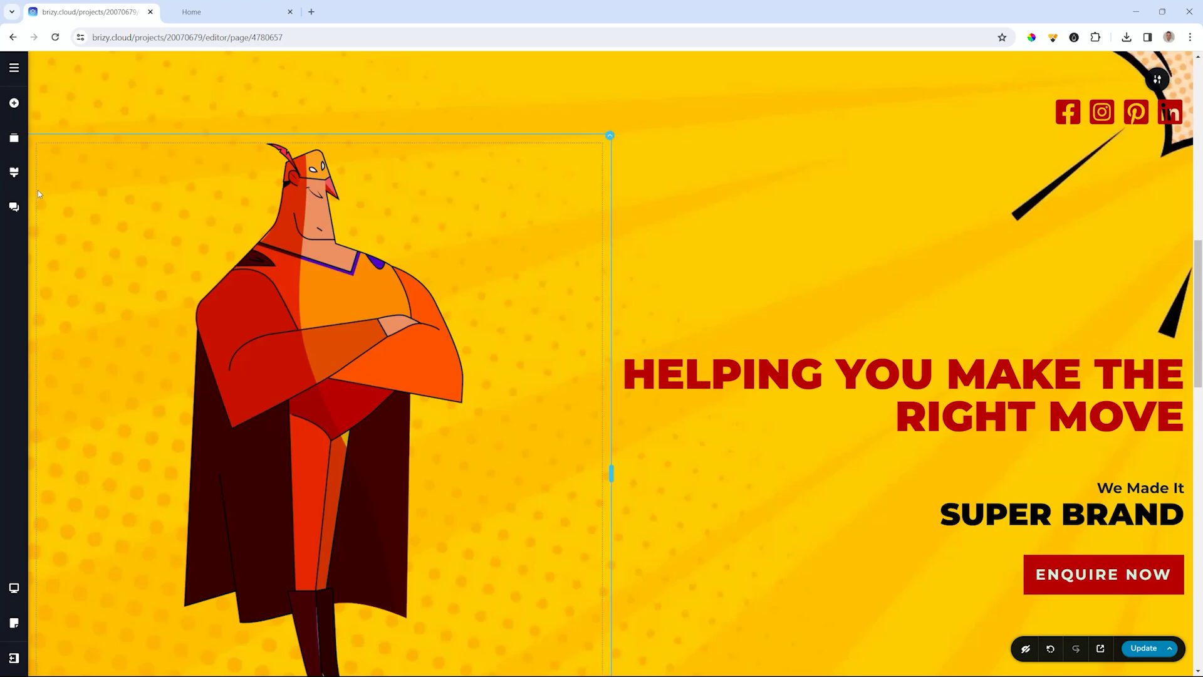
# Drop a new Row into the full-width hero section and close the elements panel.
pyautogui.click(14, 103)
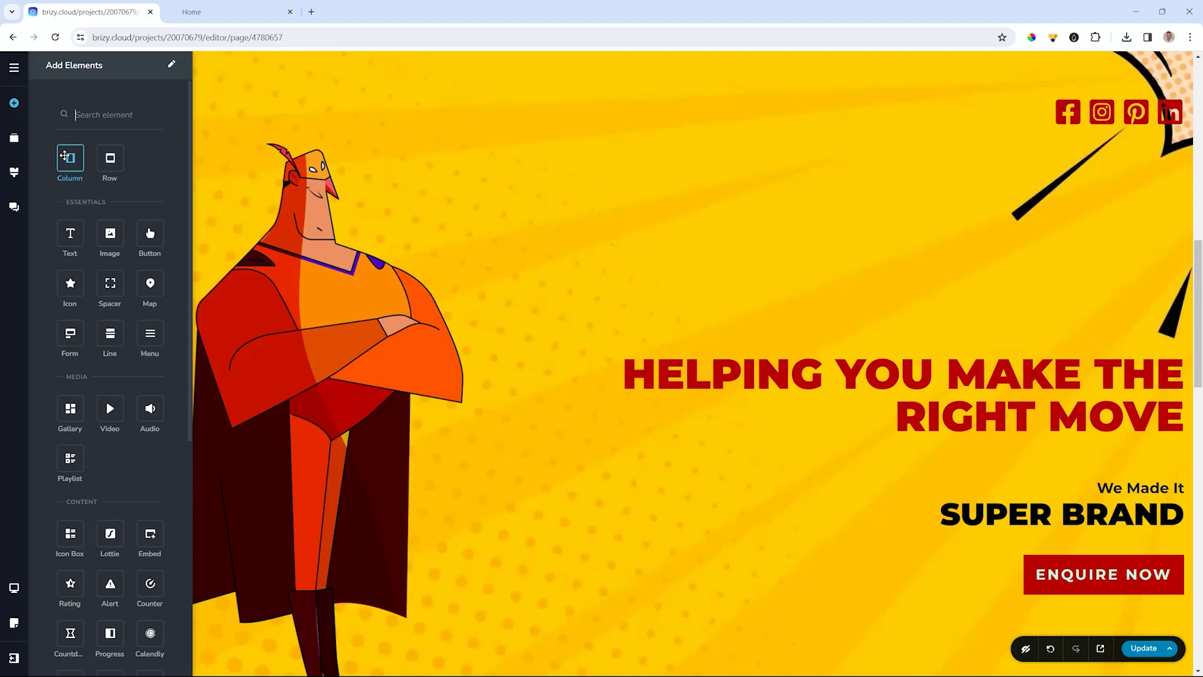
pyautogui.moveTo(110, 158); pyautogui.dragTo(439, 134)
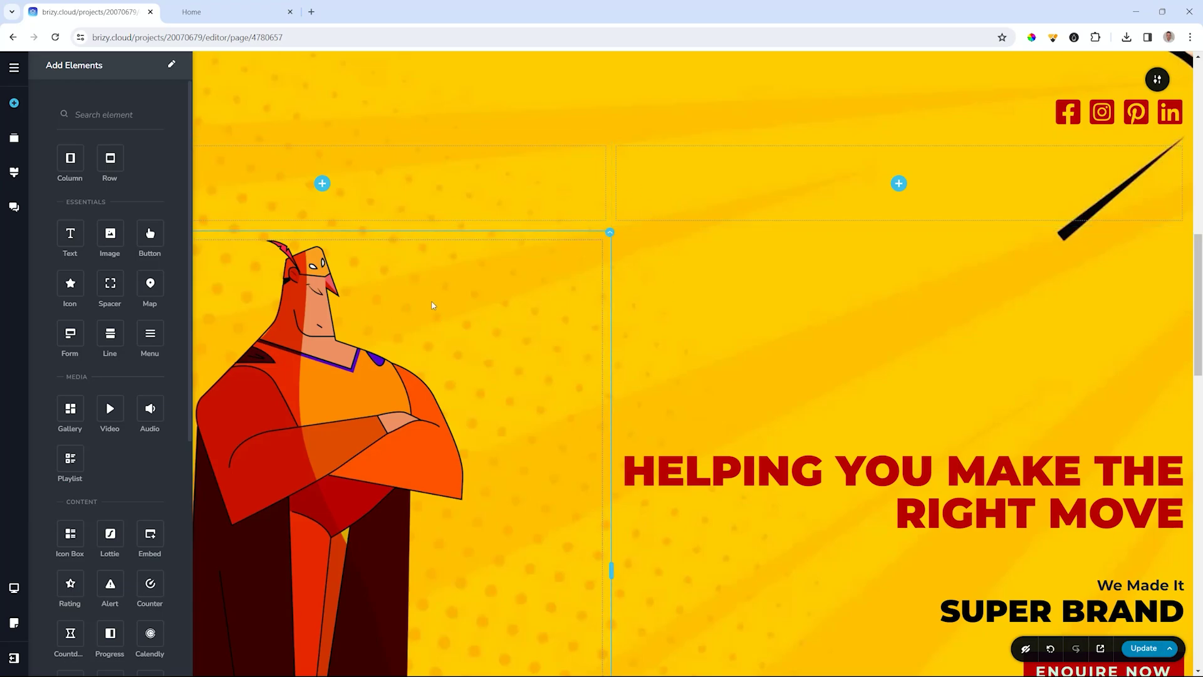
pyautogui.click(609, 233)
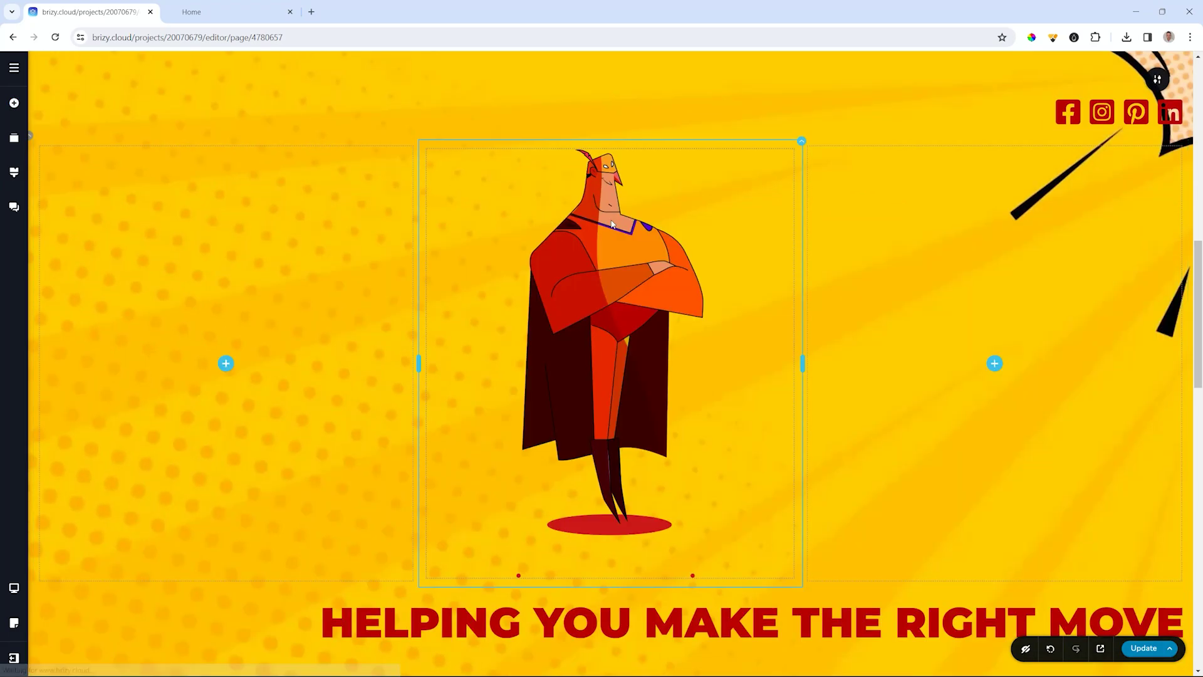
pyautogui.scroll(-2, 704, 314)
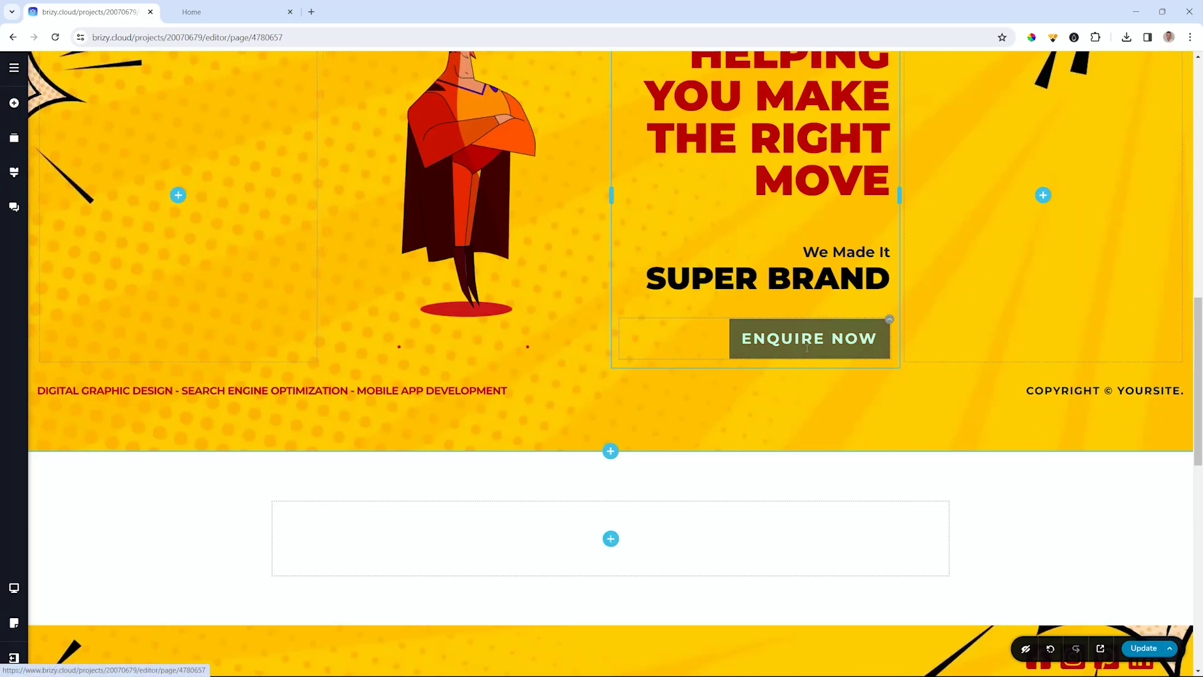
pyautogui.scroll(4, 851, 363)
pyautogui.scroll(-1, 851, 363)
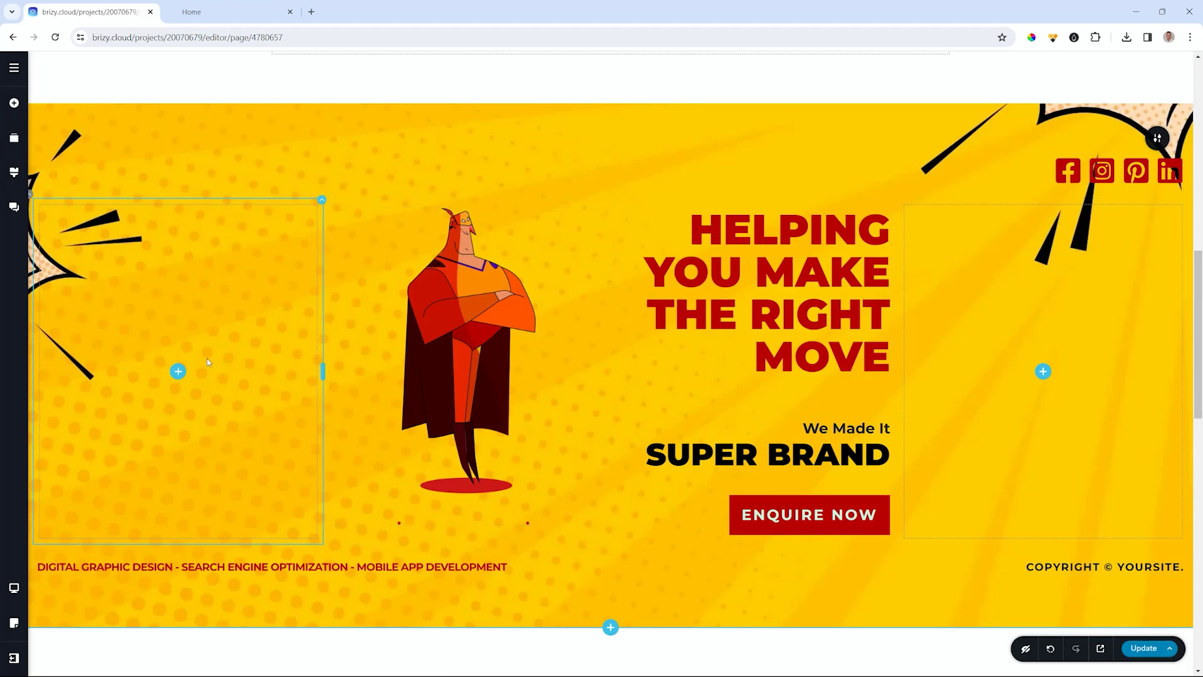
# Delete the empty left and right columns from the hero row.
pyautogui.rightClick(228, 295)
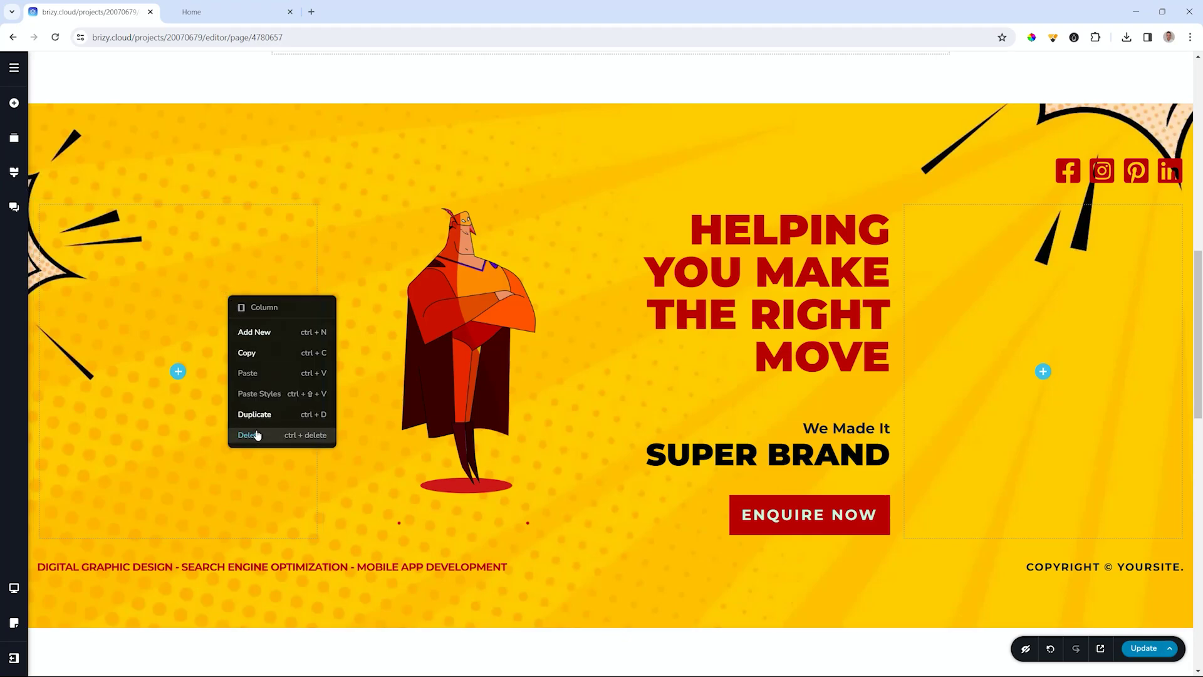
pyautogui.click(255, 432)
pyautogui.rightClick(980, 361)
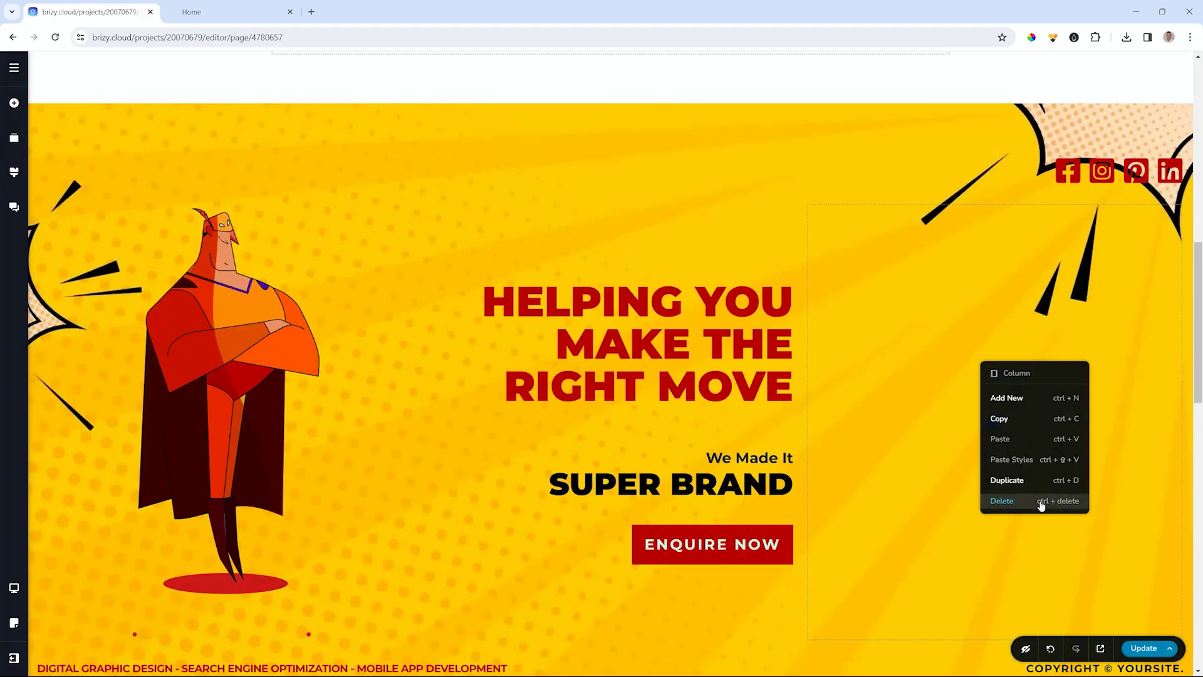
pyautogui.click(1040, 502)
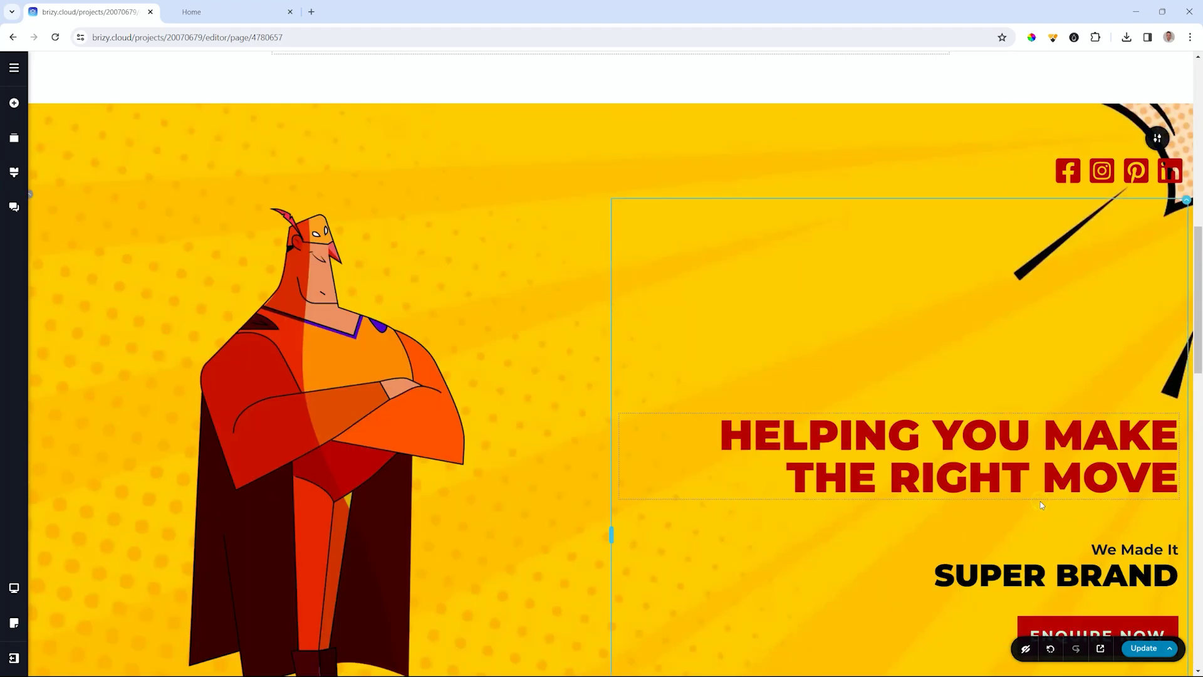
# Narrow the hero row's width to about 59% with the Width slider.
pyautogui.click(32, 197)
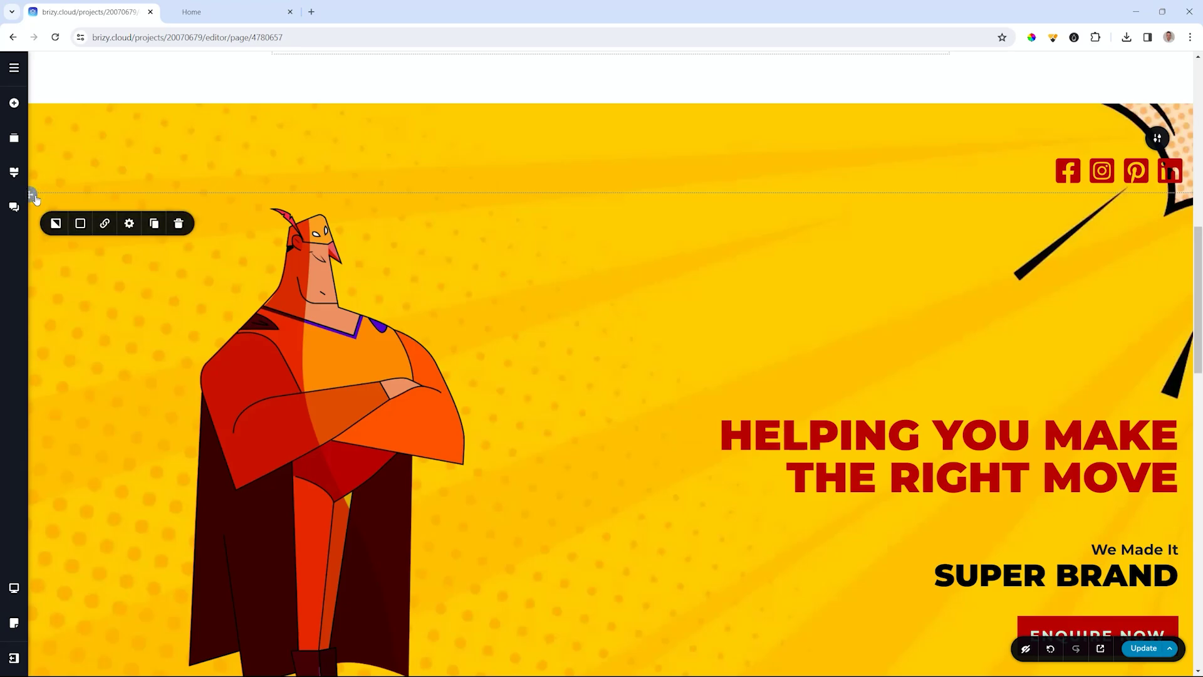
pyautogui.click(129, 224)
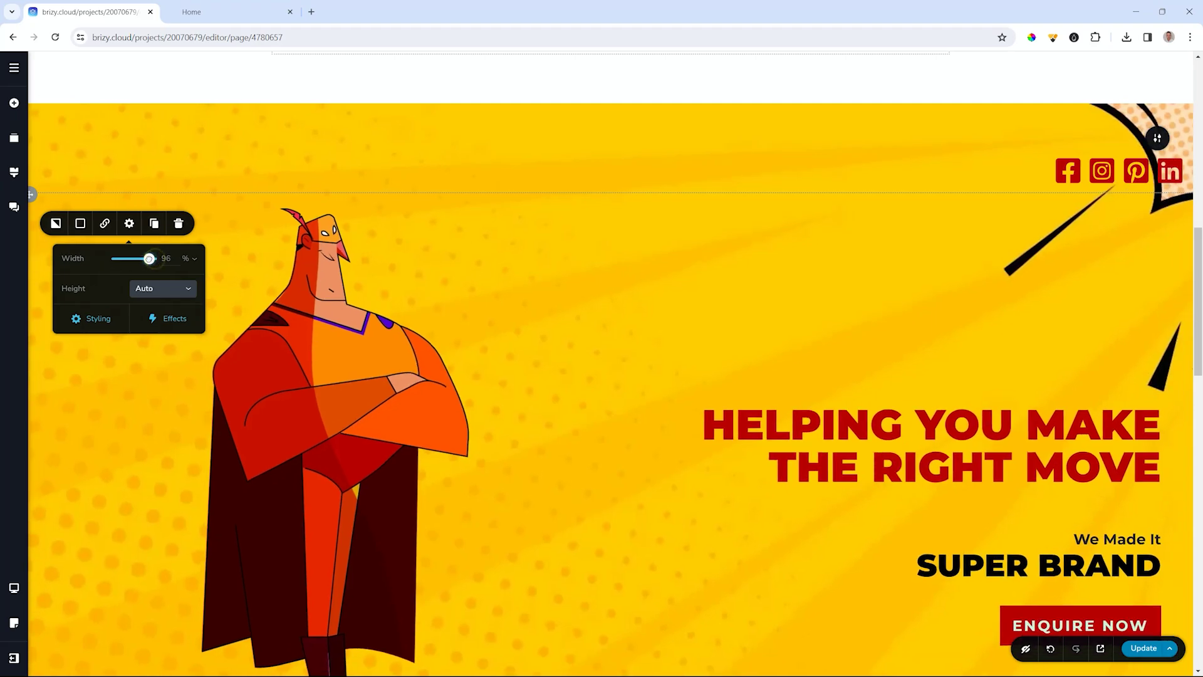
pyautogui.moveTo(149, 259); pyautogui.dragTo(128, 258)
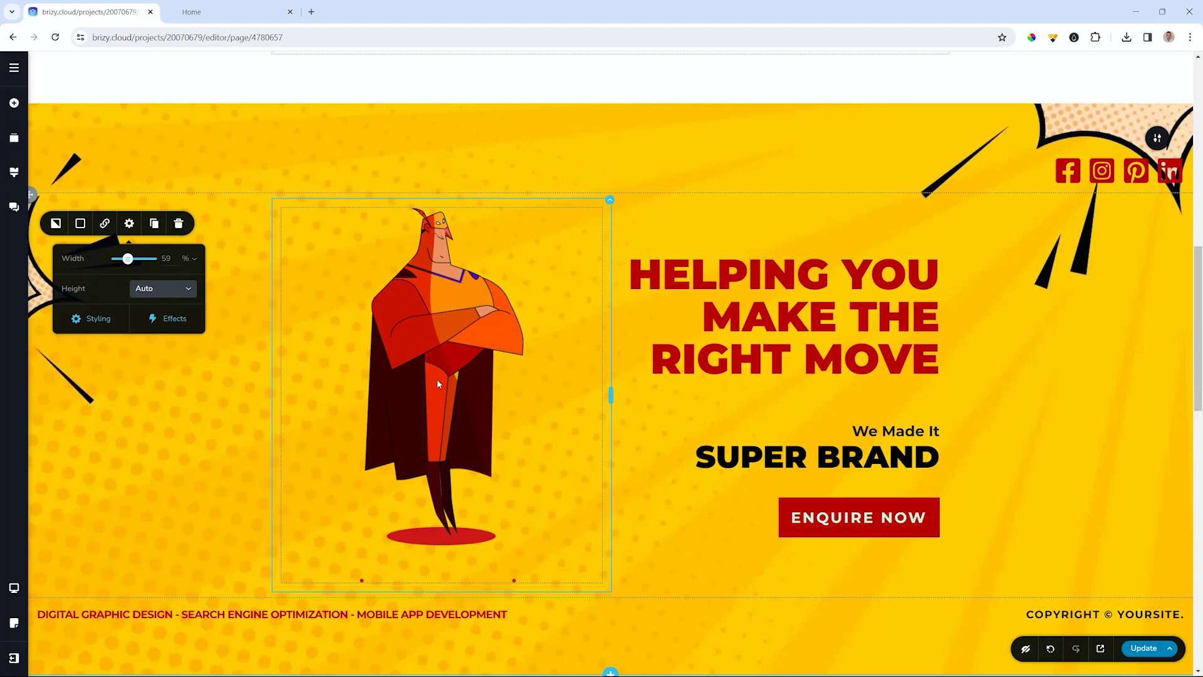
pyautogui.scroll(10, 438, 379)
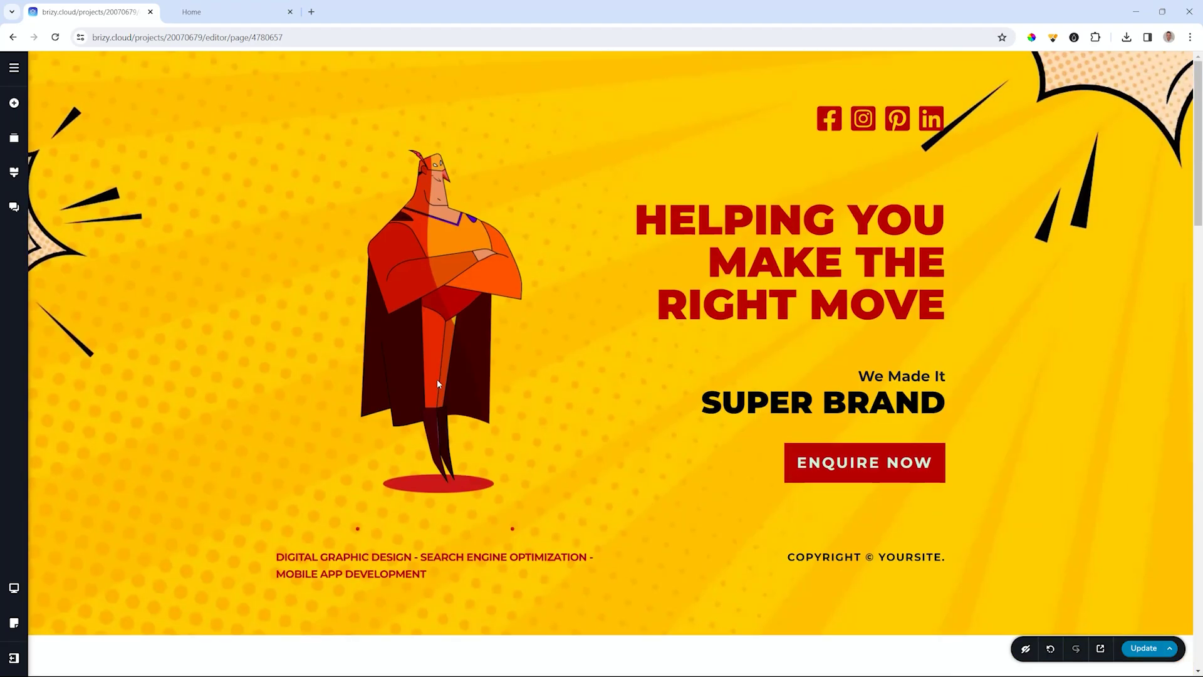
# Switch the upper hero section's width unit to px and set it to 1170.
pyautogui.click(1157, 85)
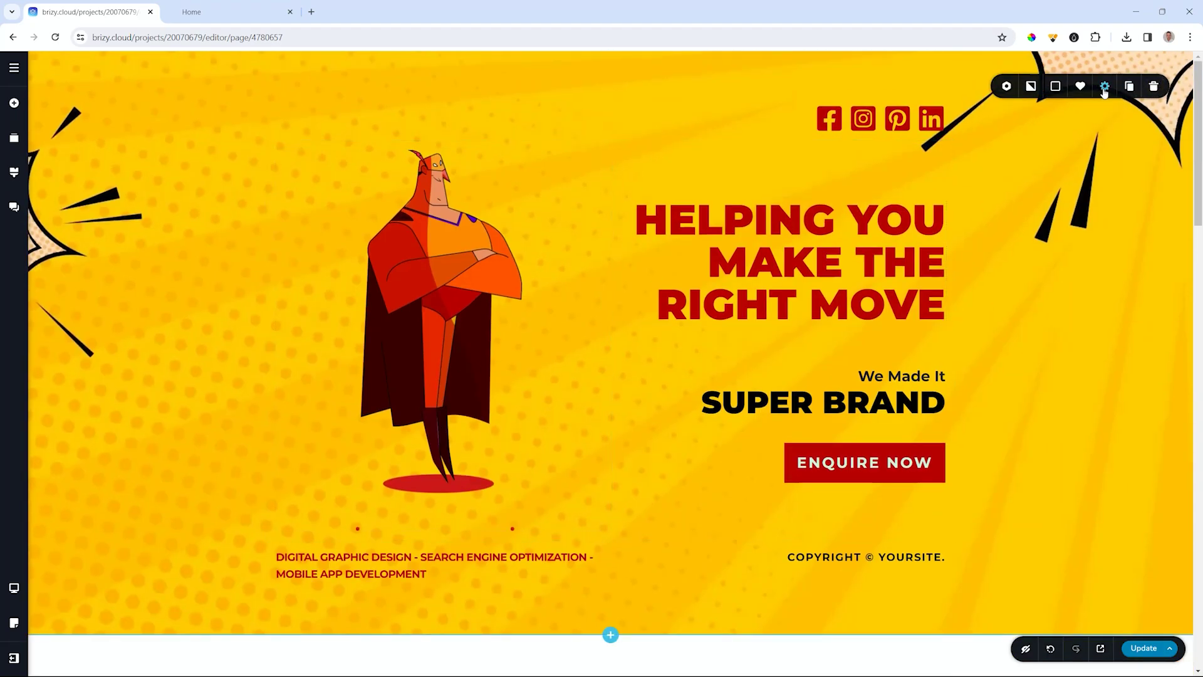
pyautogui.click(1104, 91)
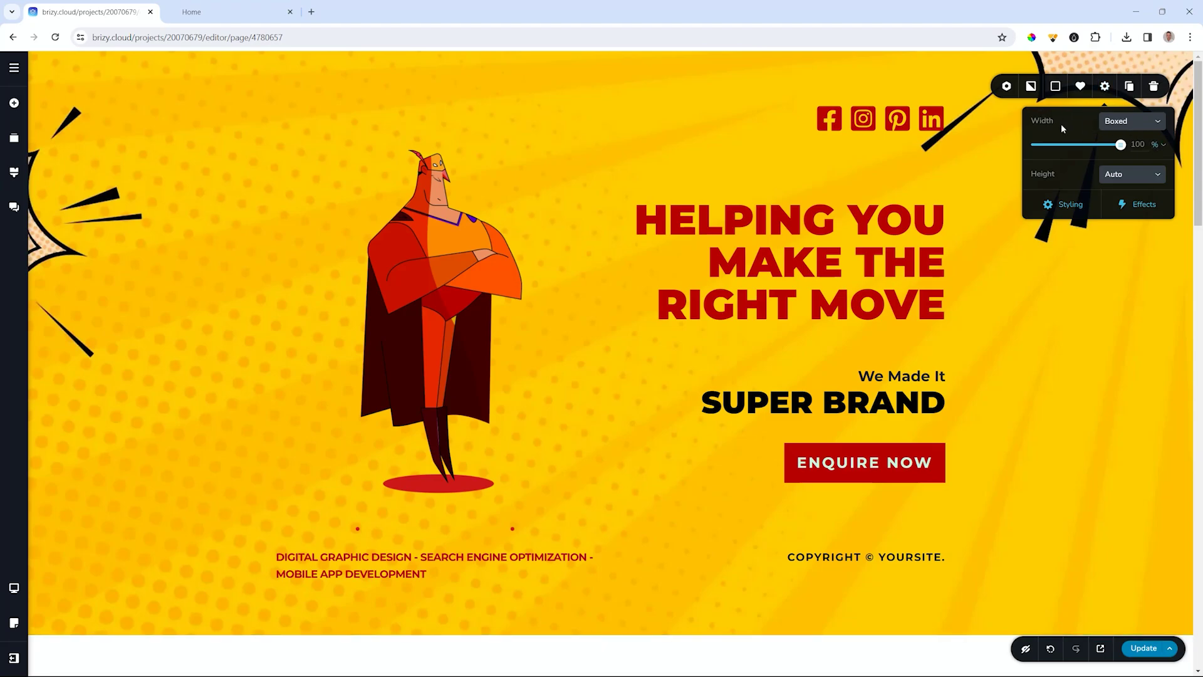
pyautogui.click(1159, 144)
pyautogui.click(1160, 184)
pyautogui.moveTo(1036, 145); pyautogui.dragTo(1120, 146)
pyautogui.doubleClick(1143, 144)
pyautogui.write('1500')
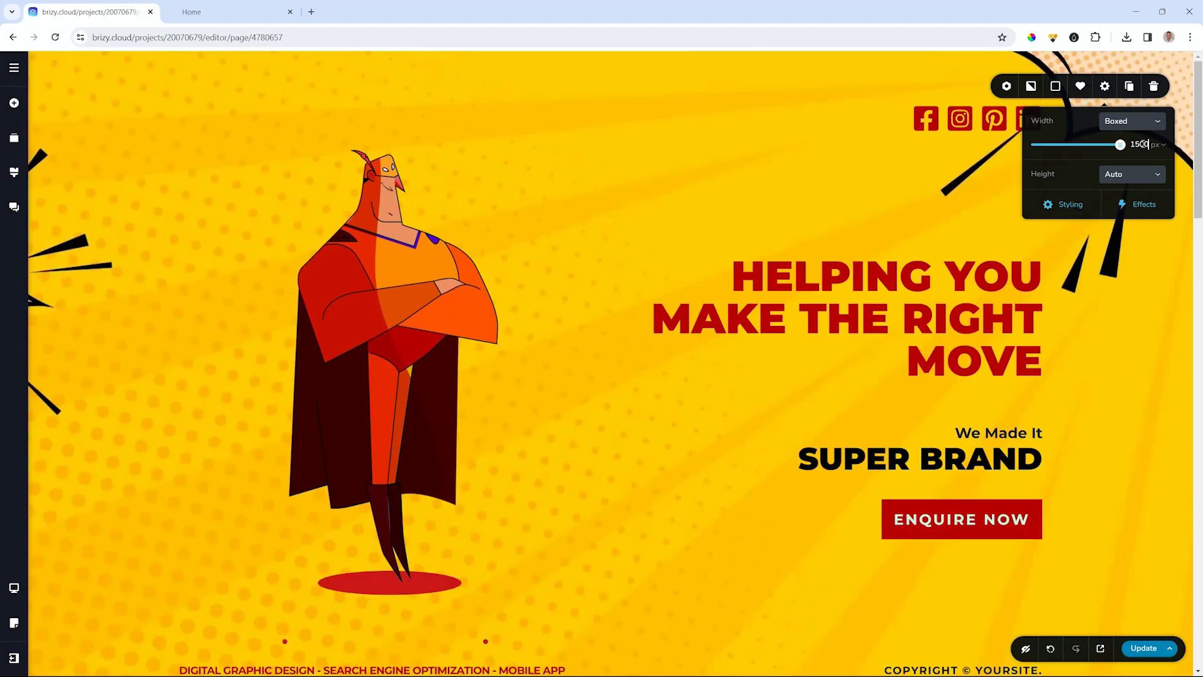
pyautogui.doubleClick(1142, 144)
pyautogui.write('1170')
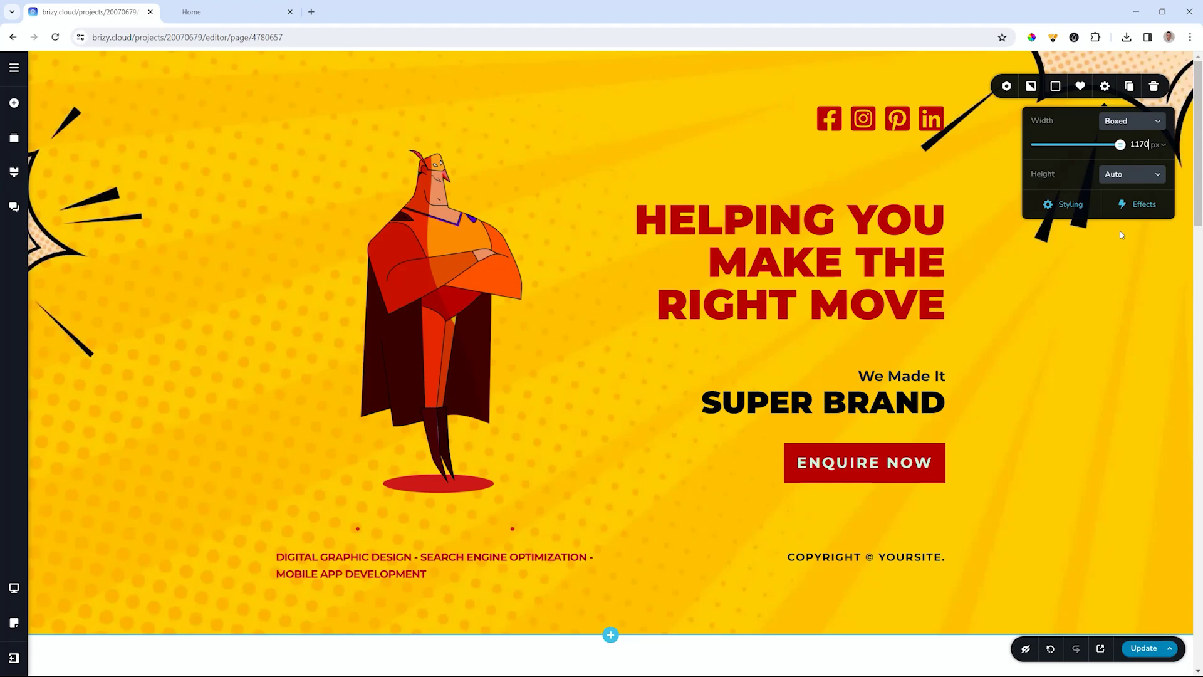
pyautogui.scroll(-8, 1119, 235)
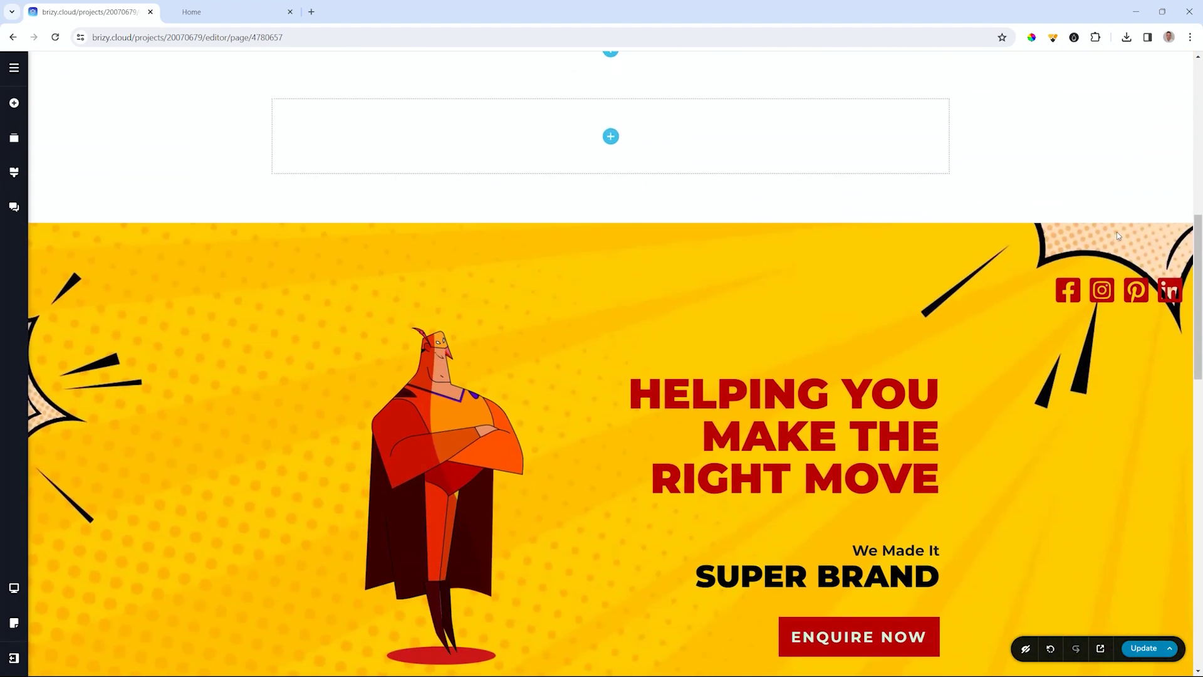
pyautogui.scroll(-2, 1117, 235)
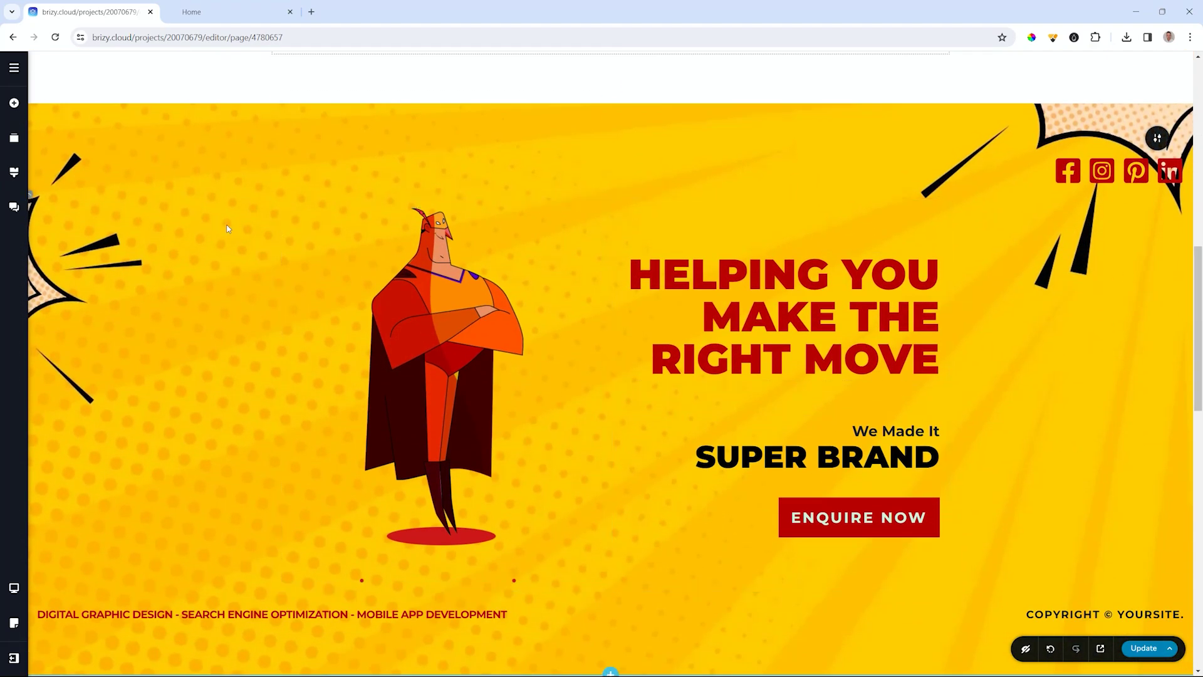
# Set the lower hero row's width to 1170 px instead of 59%.
pyautogui.click(33, 197)
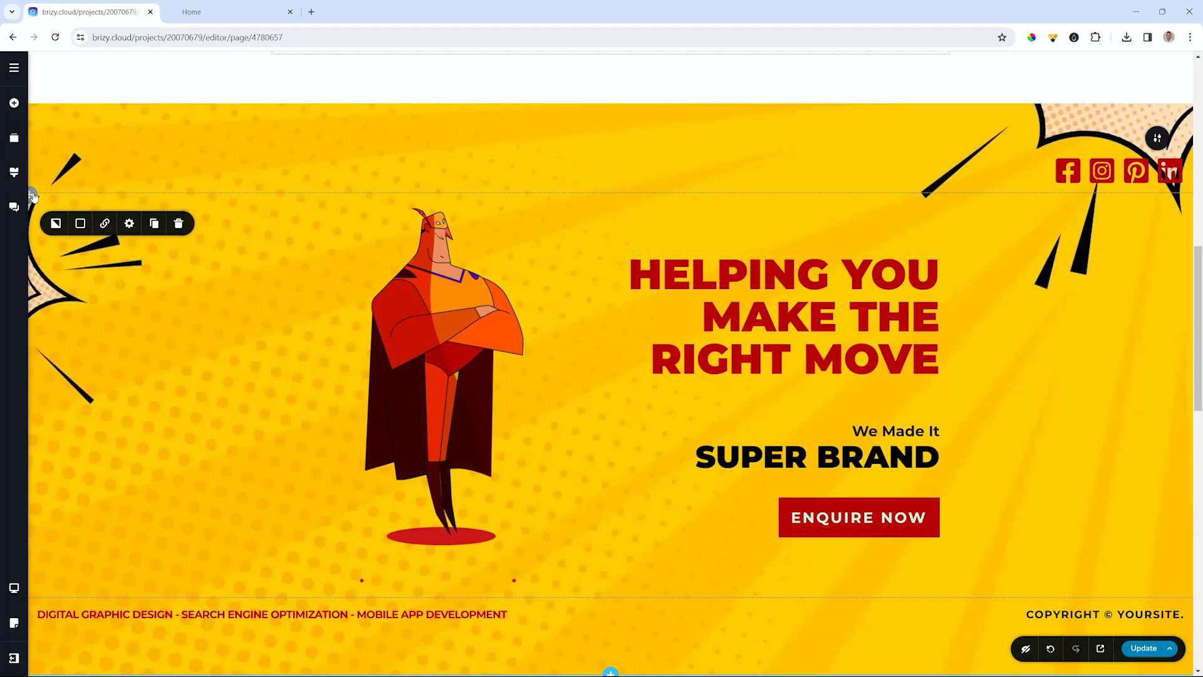
pyautogui.click(131, 223)
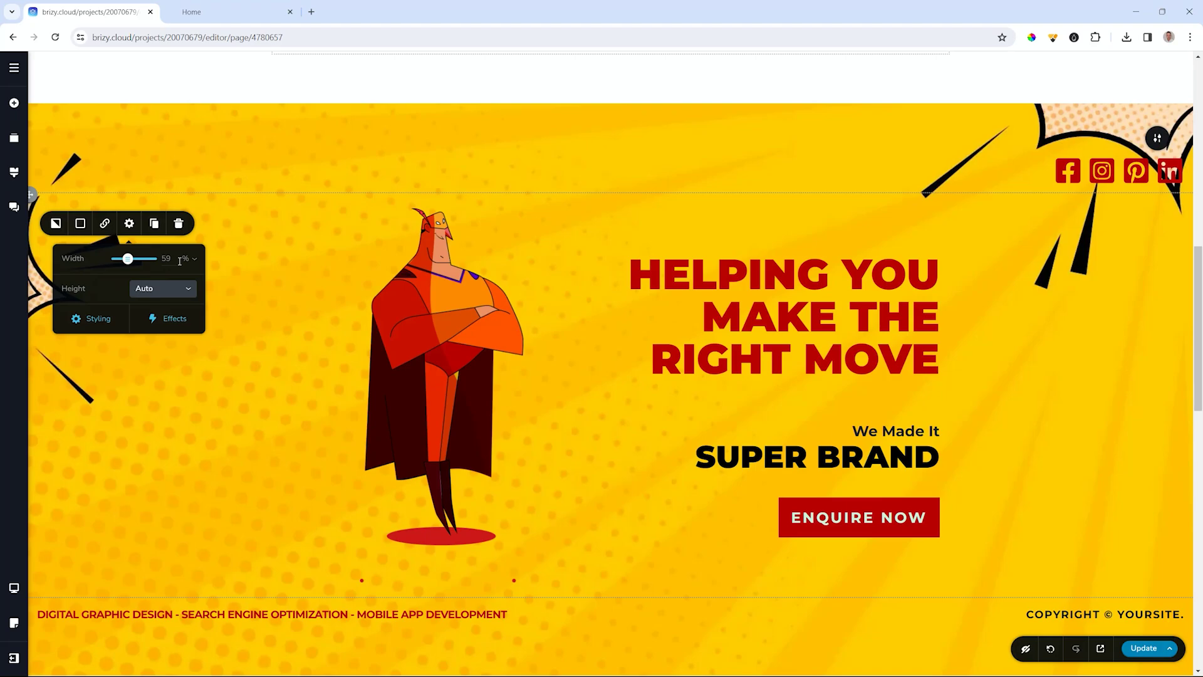
pyautogui.click(191, 258)
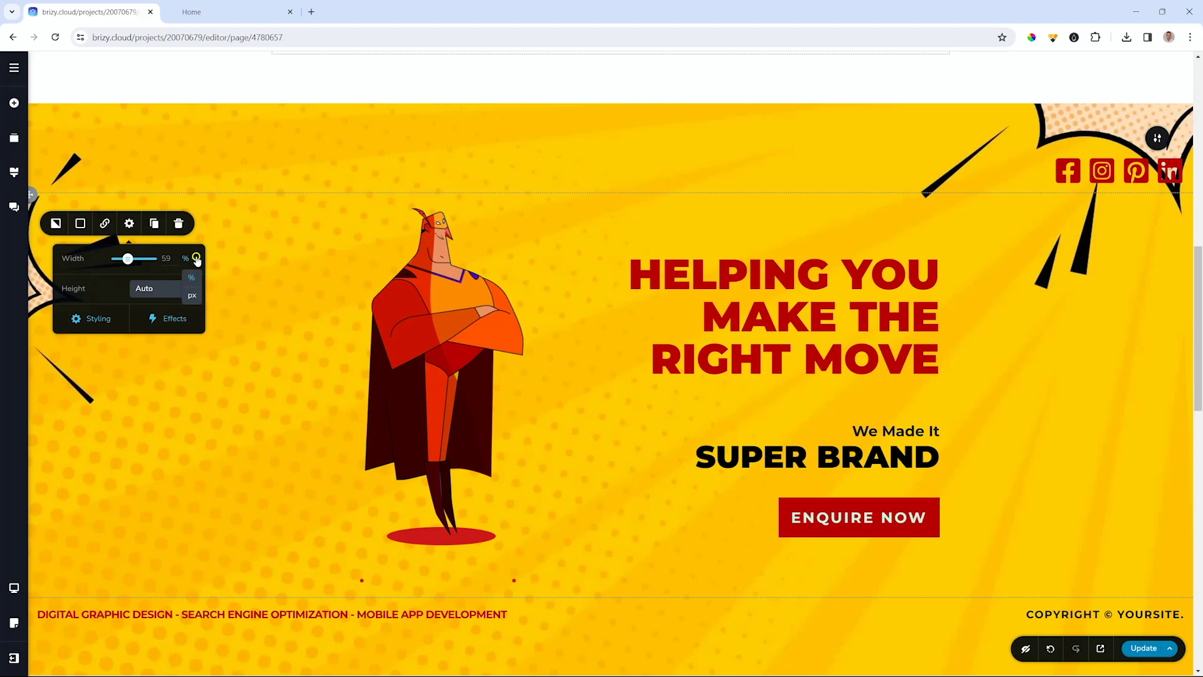
pyautogui.click(193, 296)
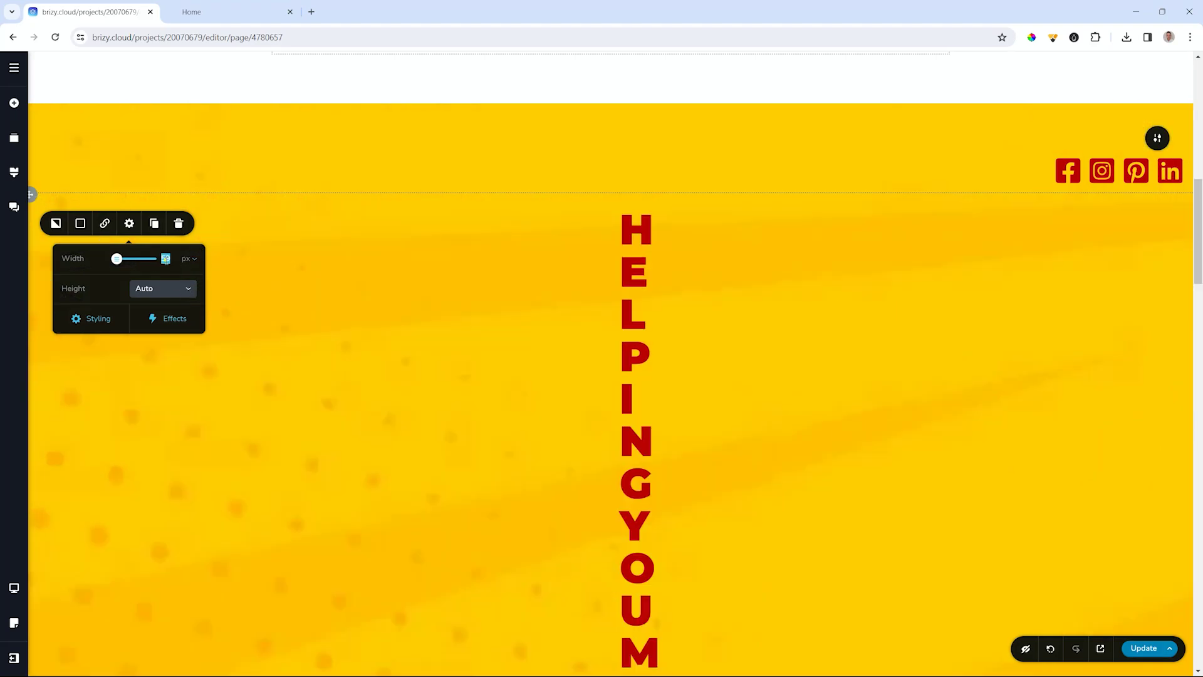
pyautogui.write('1170')
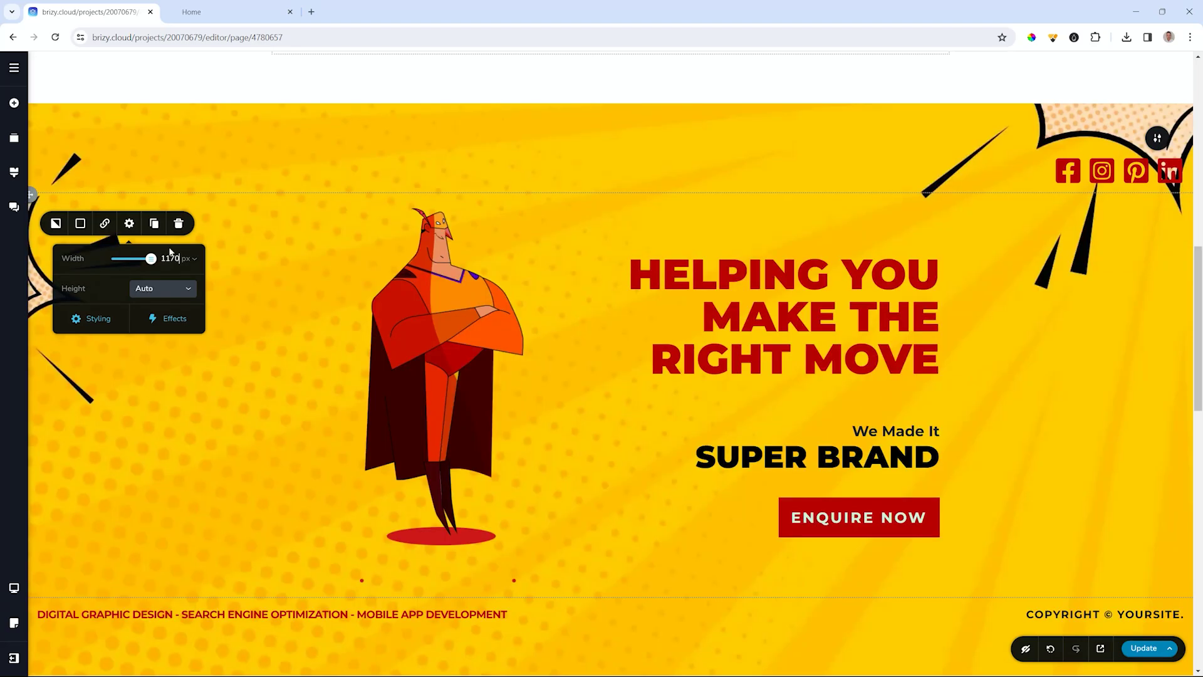
pyautogui.click(1137, 374)
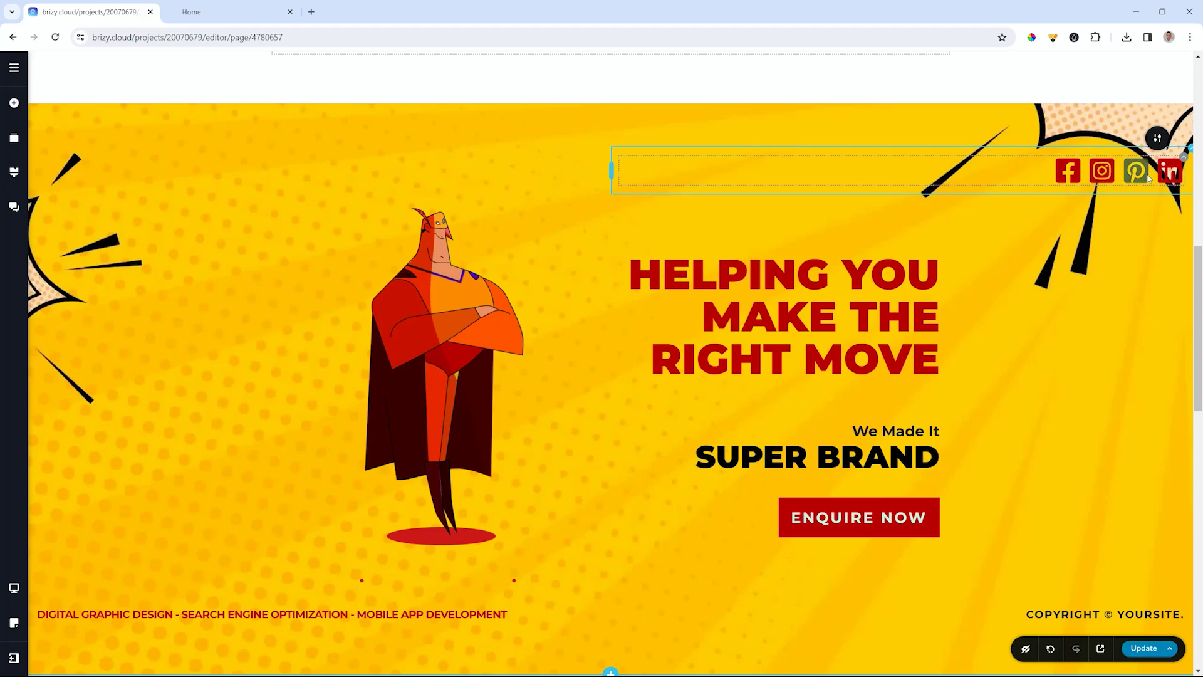
# Drag the lower hero section's padding handles to shrink its top and bottom padding.
pyautogui.scroll(-3, 1097, 369)
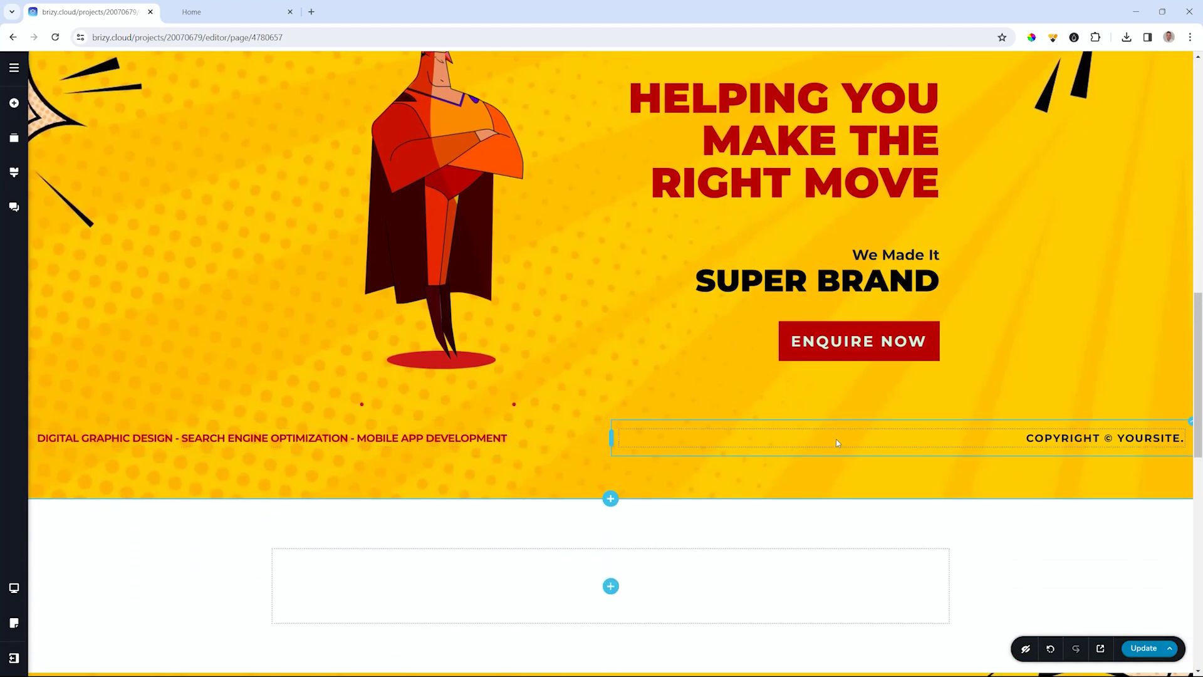
pyautogui.scroll(2, 636, 376)
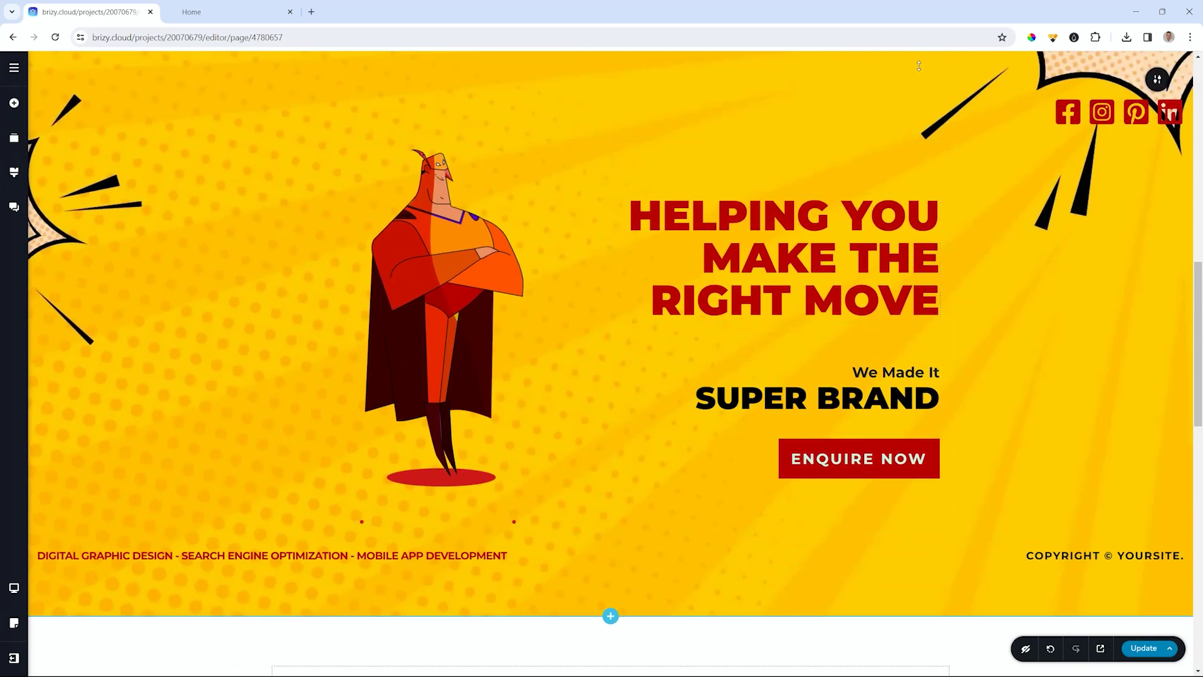
pyautogui.scroll(3, 922, 128)
pyautogui.scroll(-2, 922, 128)
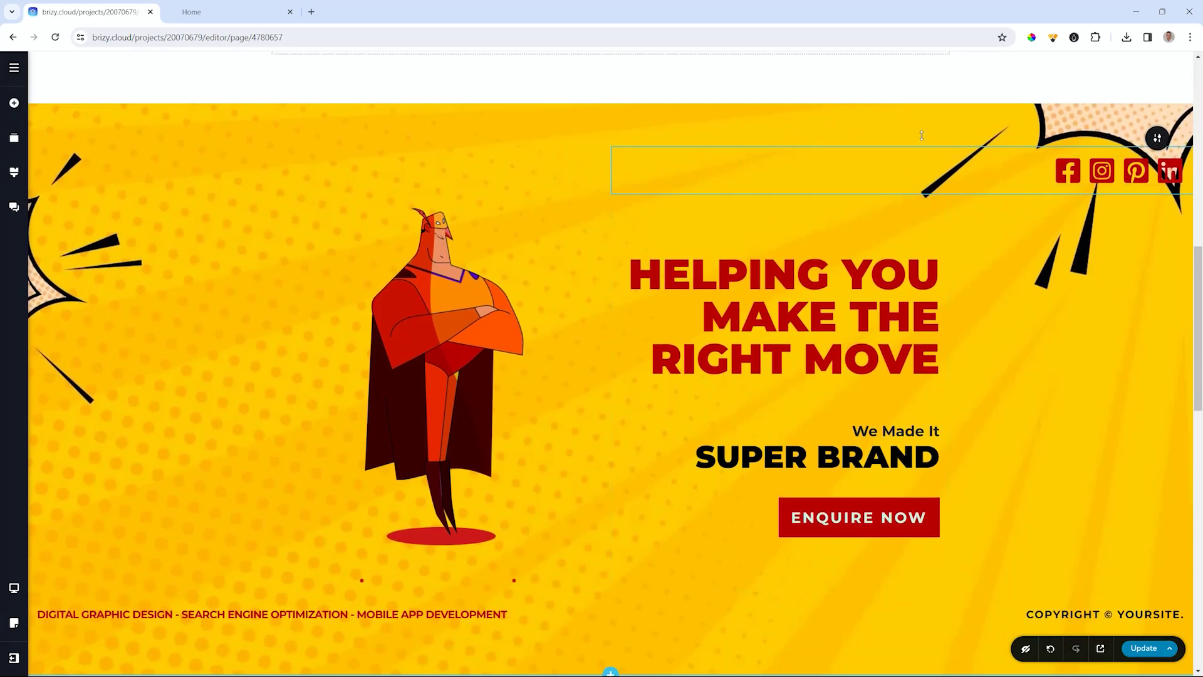
pyautogui.moveTo(921, 124); pyautogui.dragTo(921, 89)
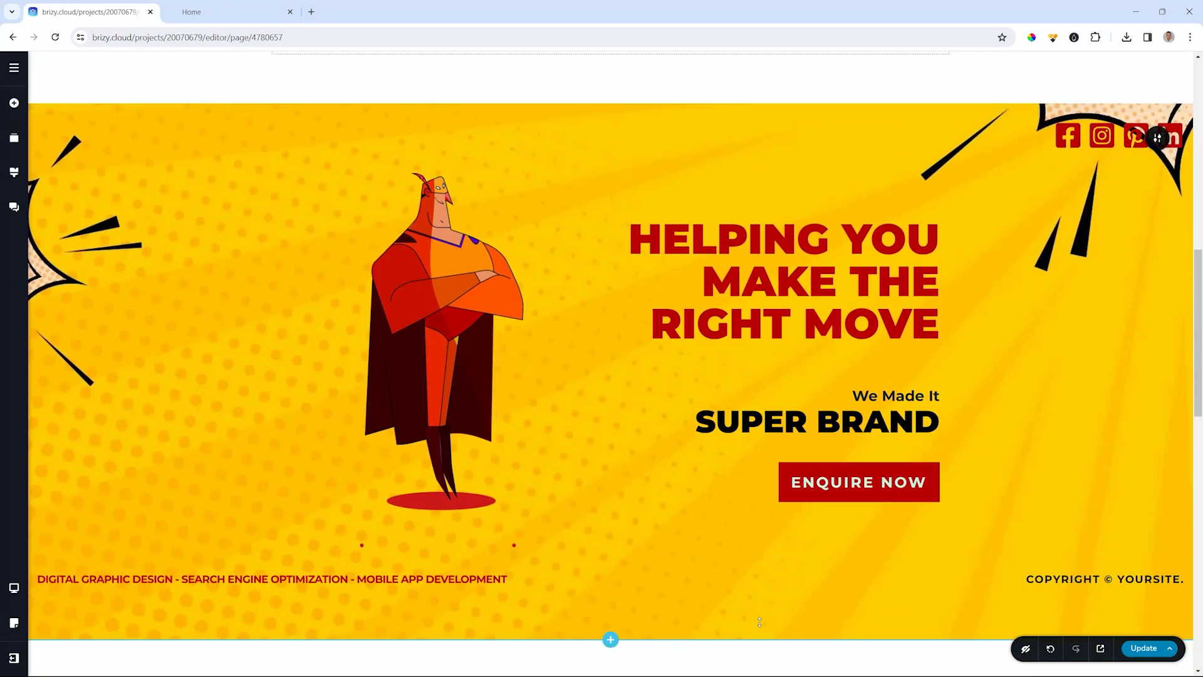
pyautogui.moveTo(757, 597); pyautogui.dragTo(757, 582)
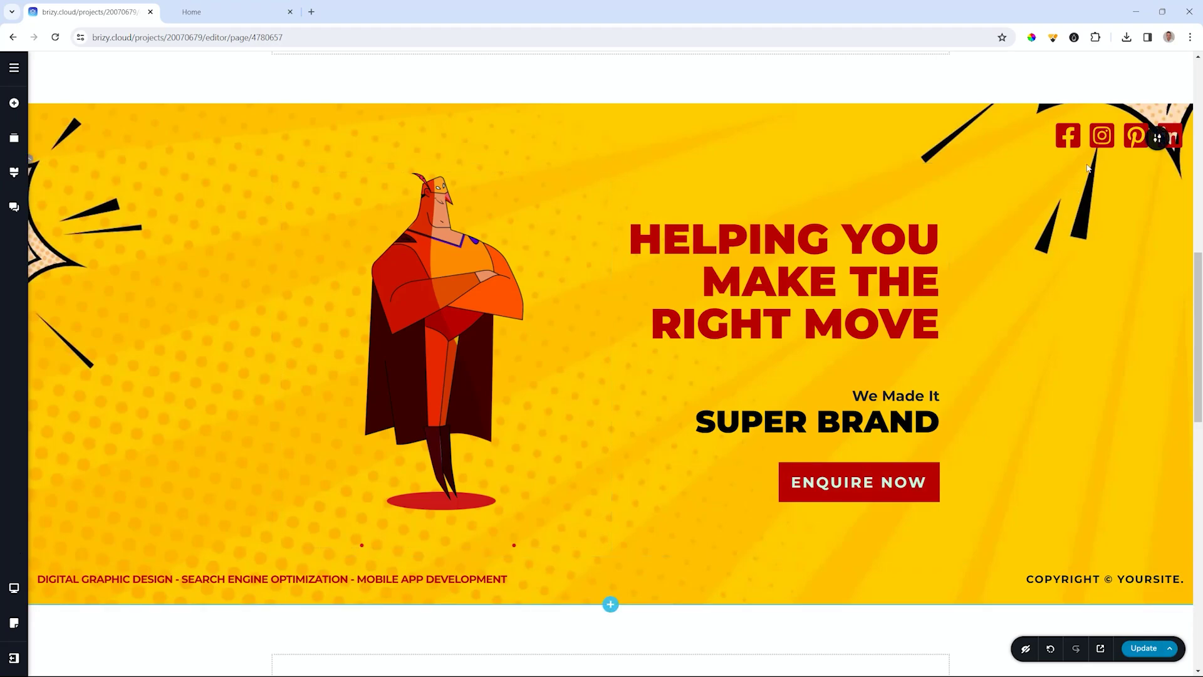
# Set the right padding to 25 px in the social icons' full styling options.
pyautogui.click(1145, 145)
pyautogui.click(1105, 138)
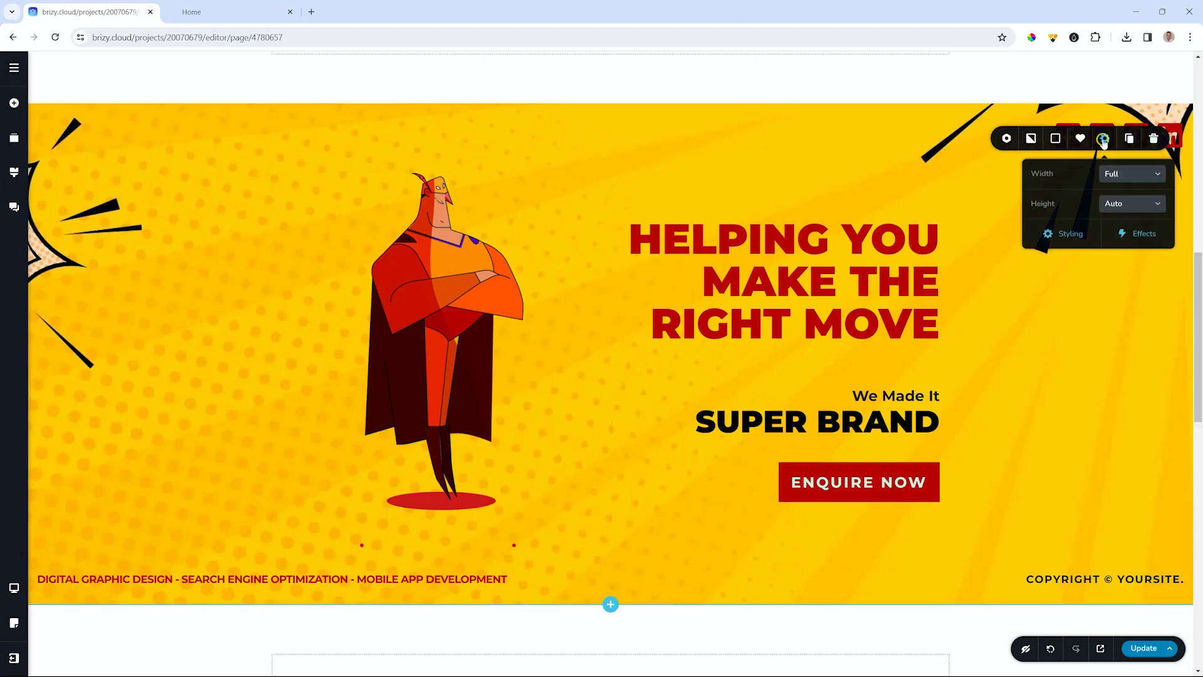
pyautogui.click(1065, 233)
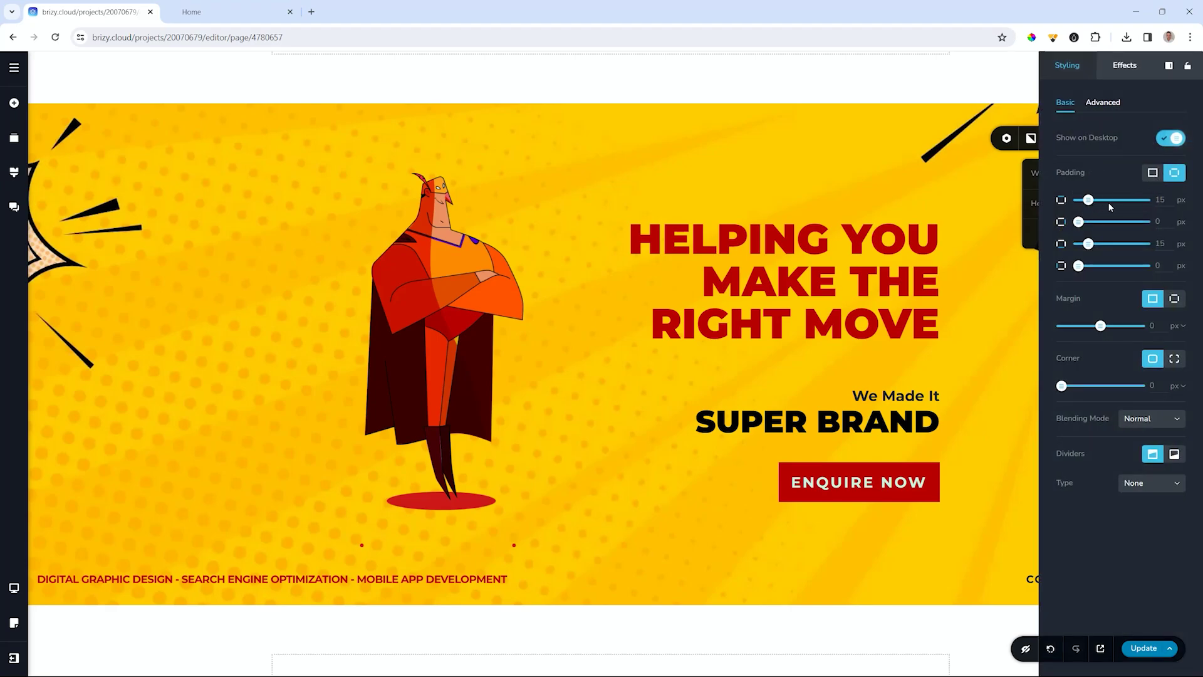
pyautogui.doubleClick(1159, 222)
pyautogui.write('25')
pyautogui.doubleClick(1159, 266)
pyautogui.click(645, 151)
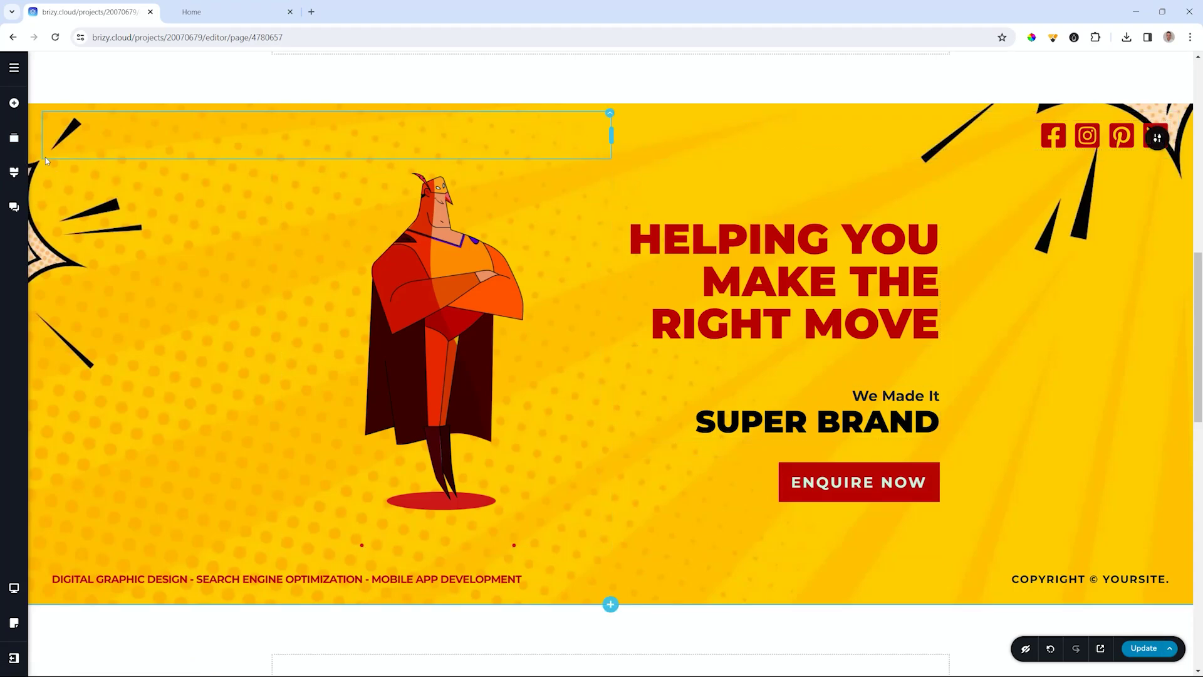
# Give the central 1170 px hero row individual margins of 25 px top and 25 px bottom.
pyautogui.click(44, 161)
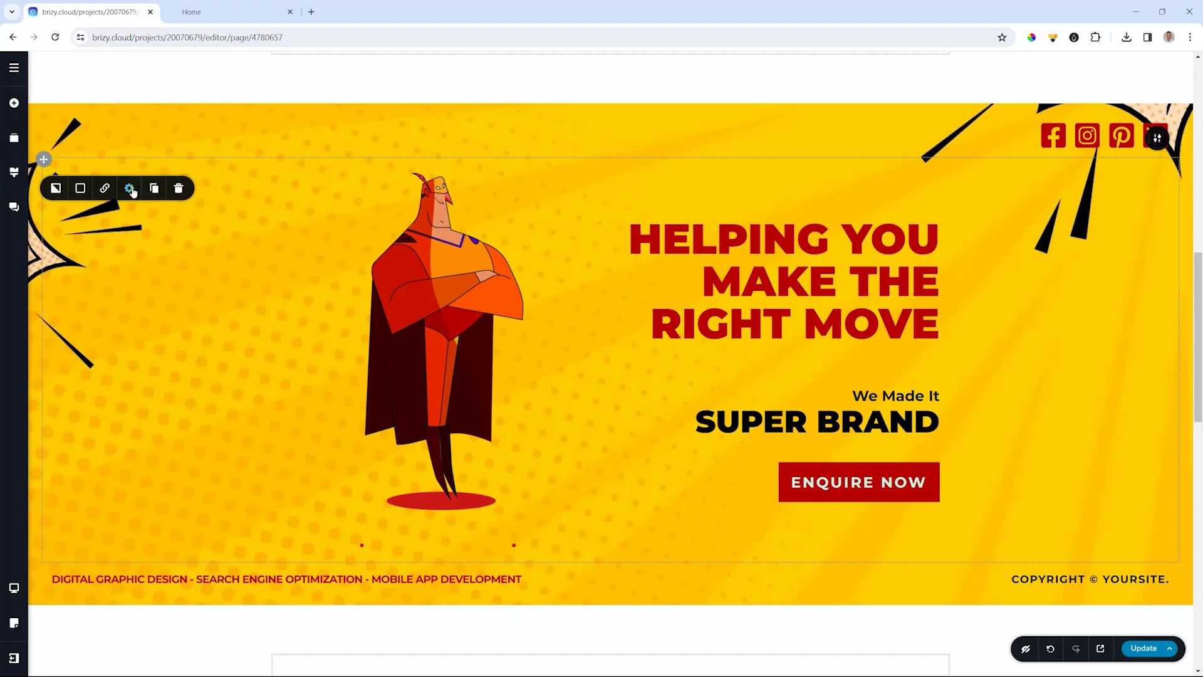
pyautogui.click(129, 188)
pyautogui.click(100, 282)
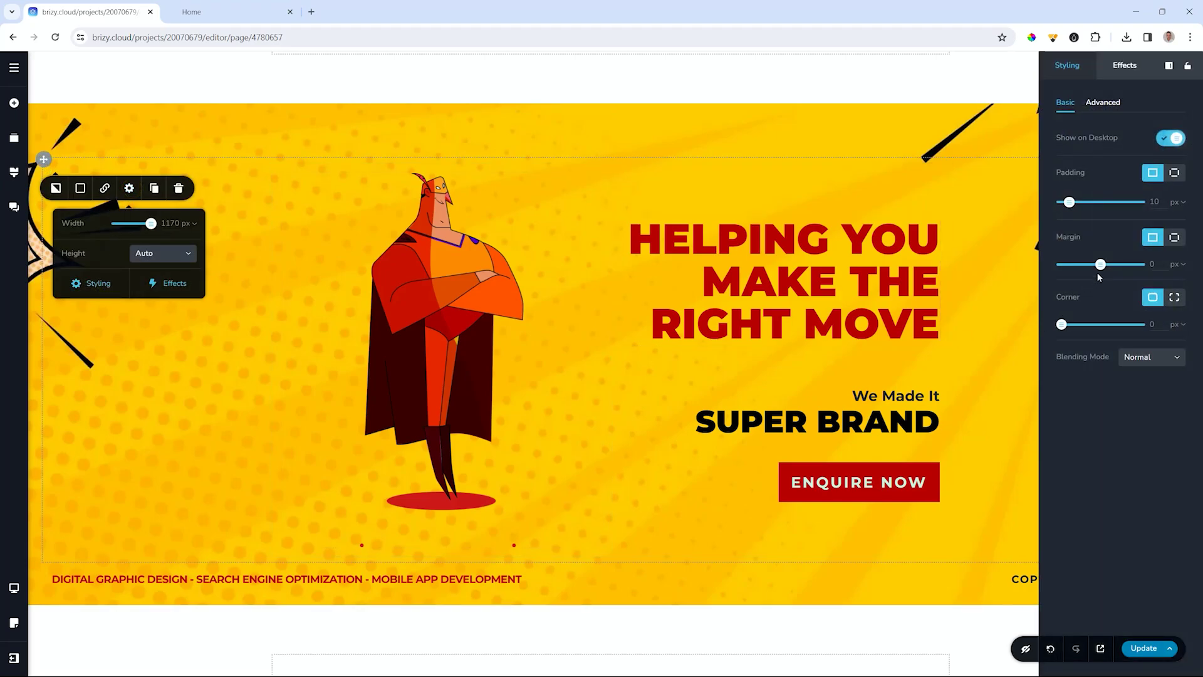
pyautogui.click(1182, 242)
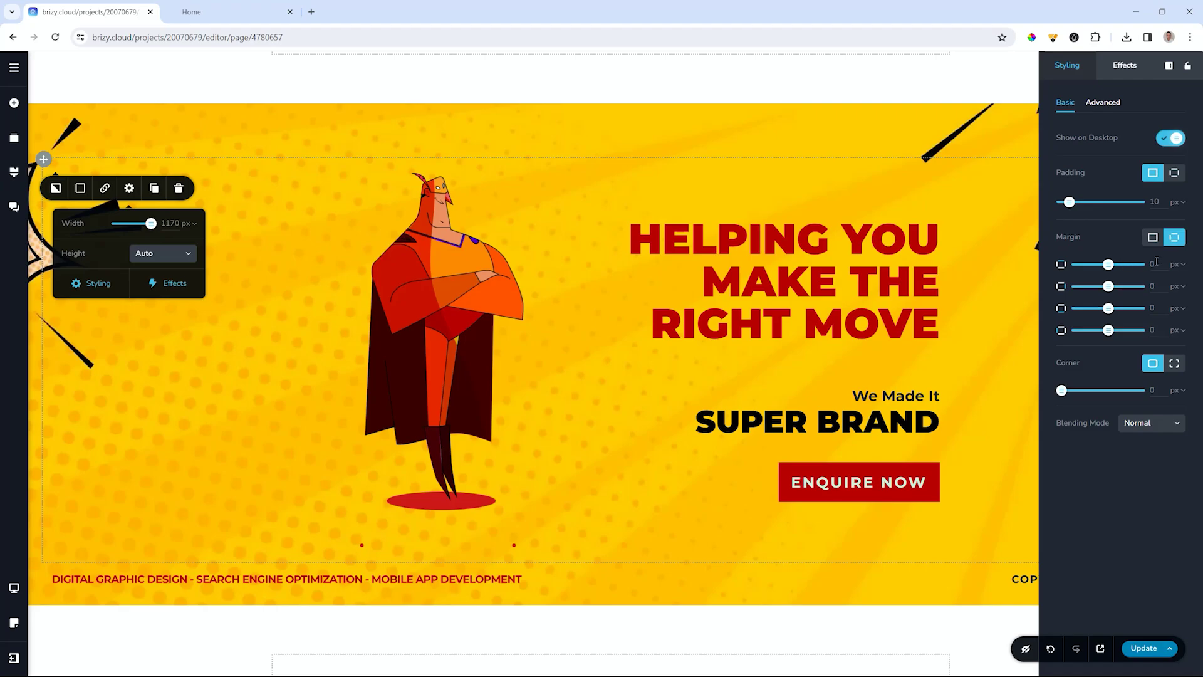
pyautogui.press('BackSpace')
pyautogui.write('25')
pyautogui.doubleClick(1151, 308)
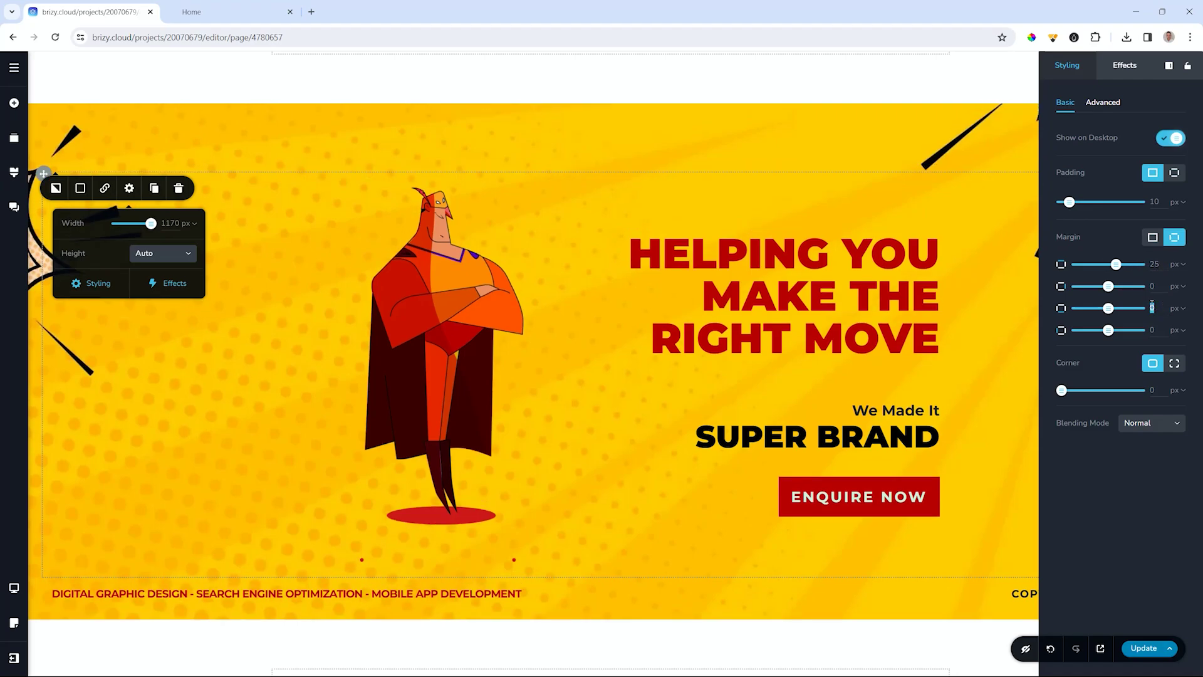
pyautogui.write('25')
pyautogui.click(979, 452)
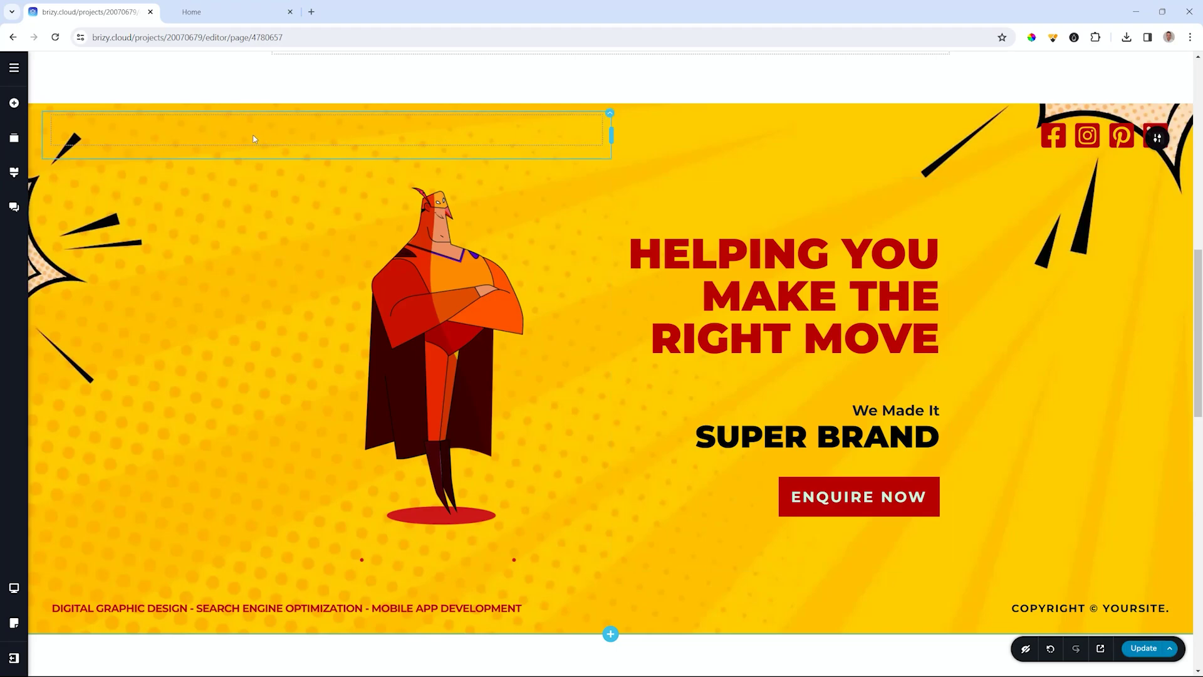
# Drag the empty top-left row taller and drop an Image element into it.
pyautogui.click(287, 136)
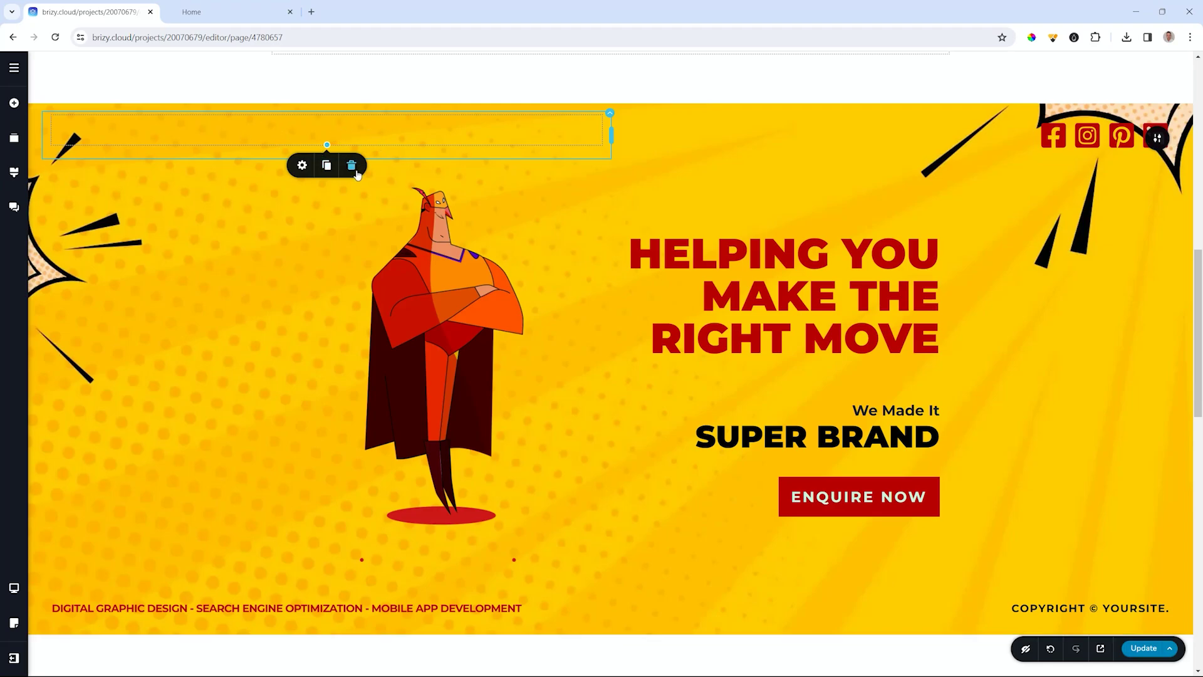
pyautogui.moveTo(327, 145); pyautogui.dragTo(354, 176)
pyautogui.click(327, 155)
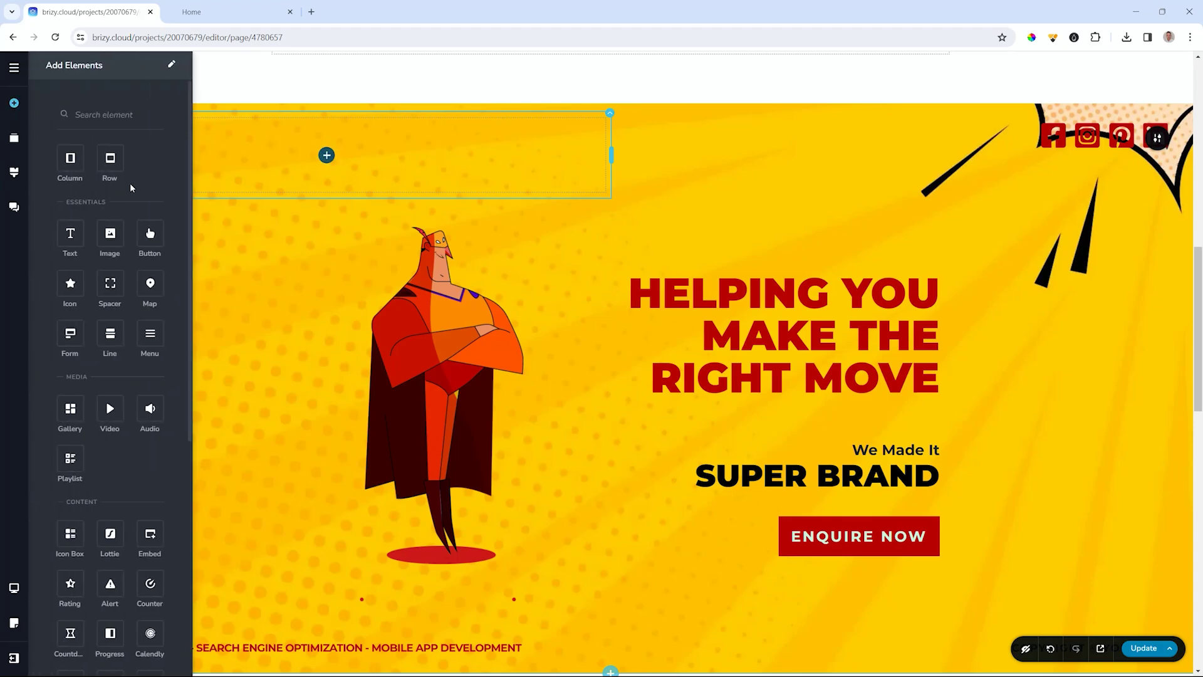
pyautogui.moveTo(110, 233); pyautogui.dragTo(336, 160)
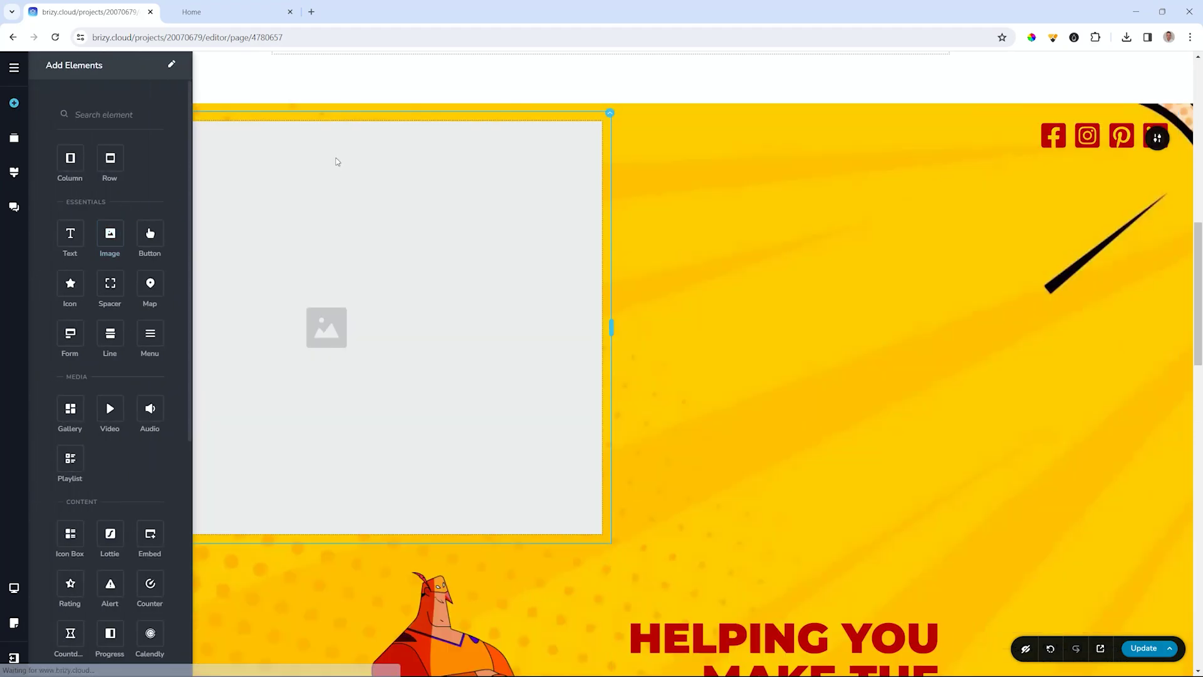
pyautogui.click(336, 161)
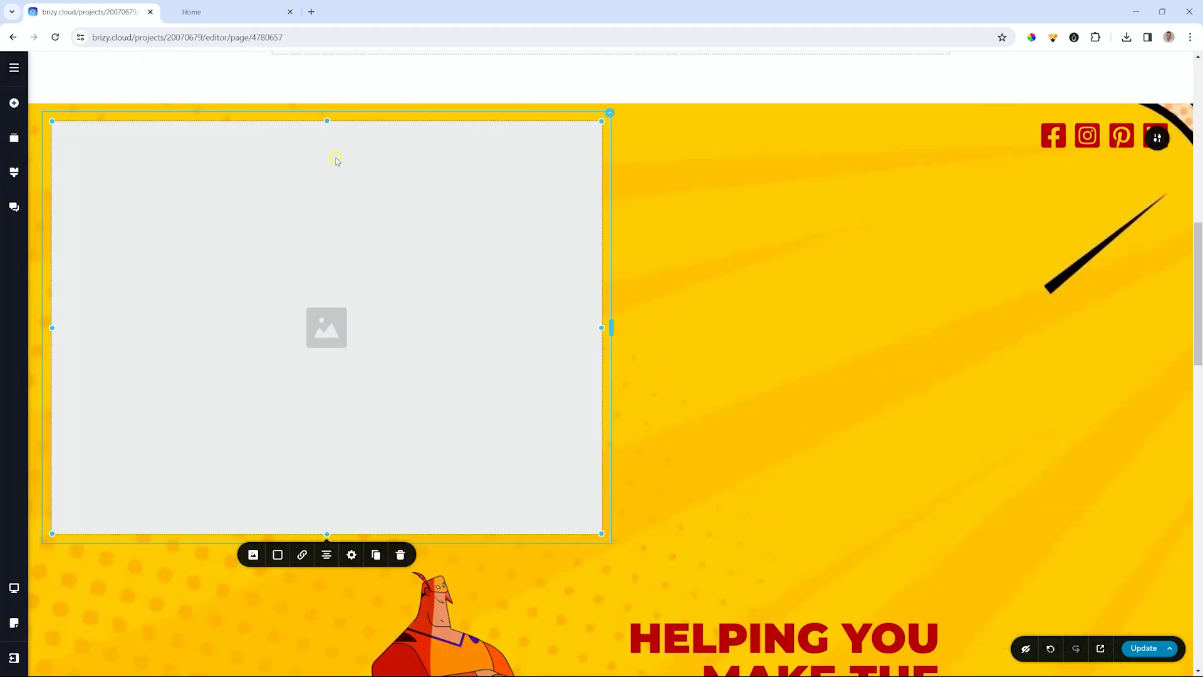
# Upload the Logo file from Downloads into the image placeholder.
pyautogui.click(254, 555)
pyautogui.click(269, 619)
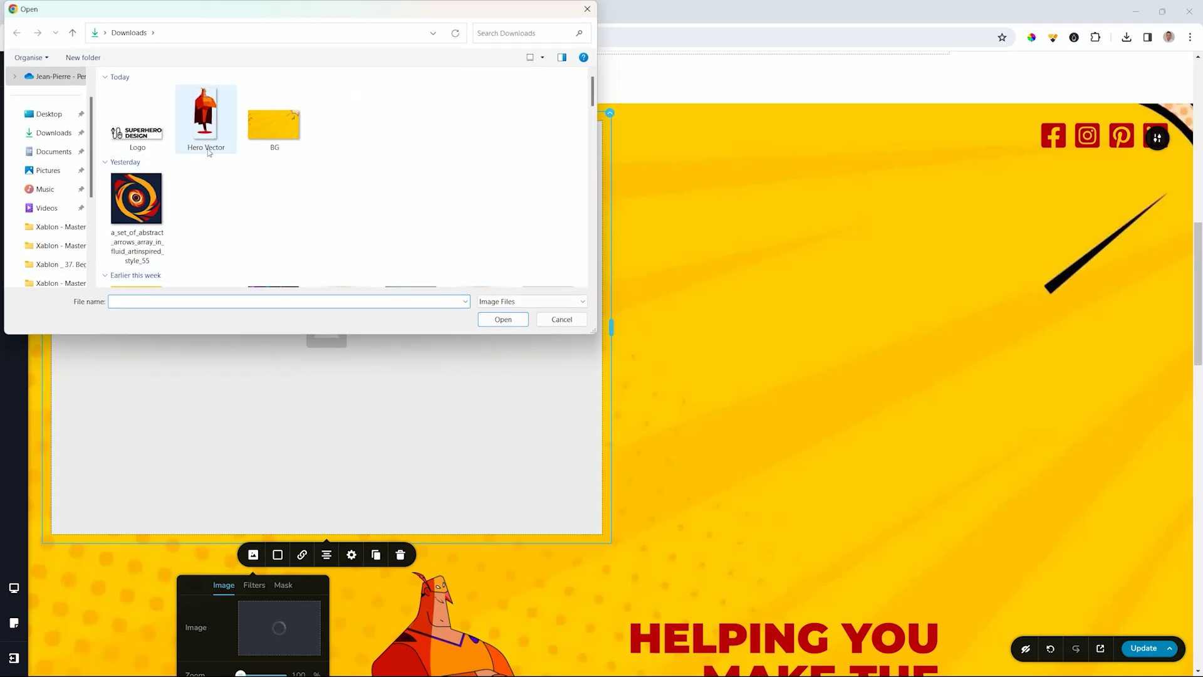
pyautogui.click(137, 125)
pyautogui.click(502, 320)
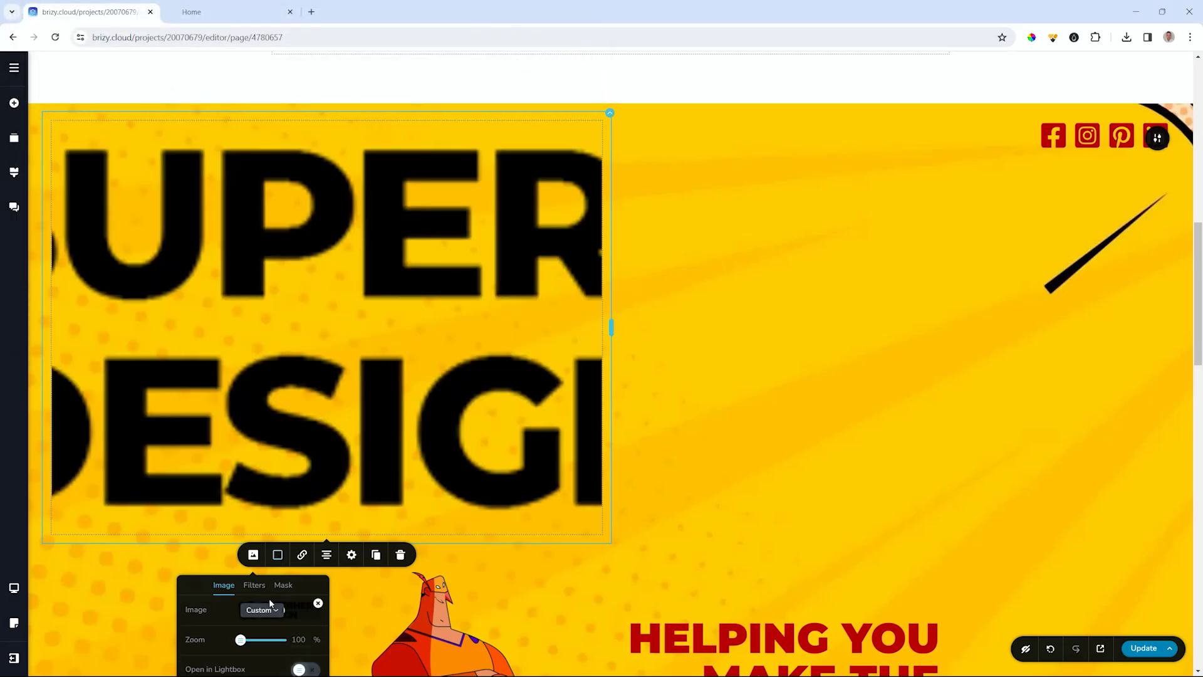
# Set the logo to Original size, shrink it small, and left-align it in its column.
pyautogui.scroll(-2, 308, 620)
pyautogui.click(272, 492)
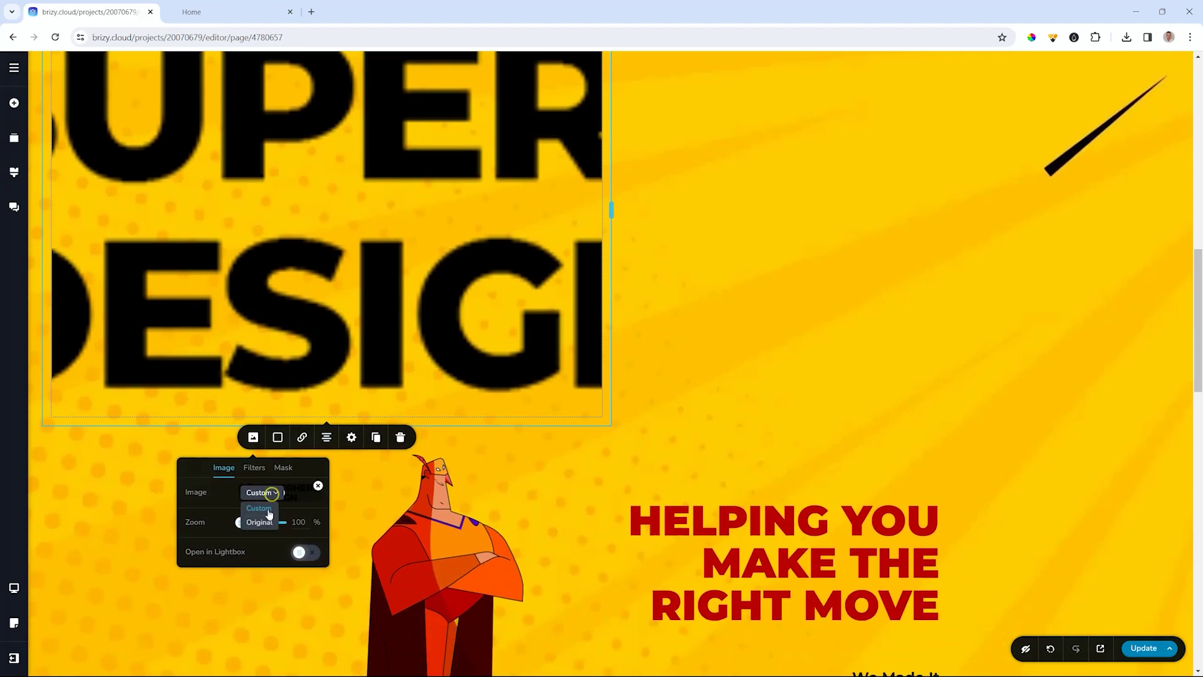
pyautogui.click(266, 523)
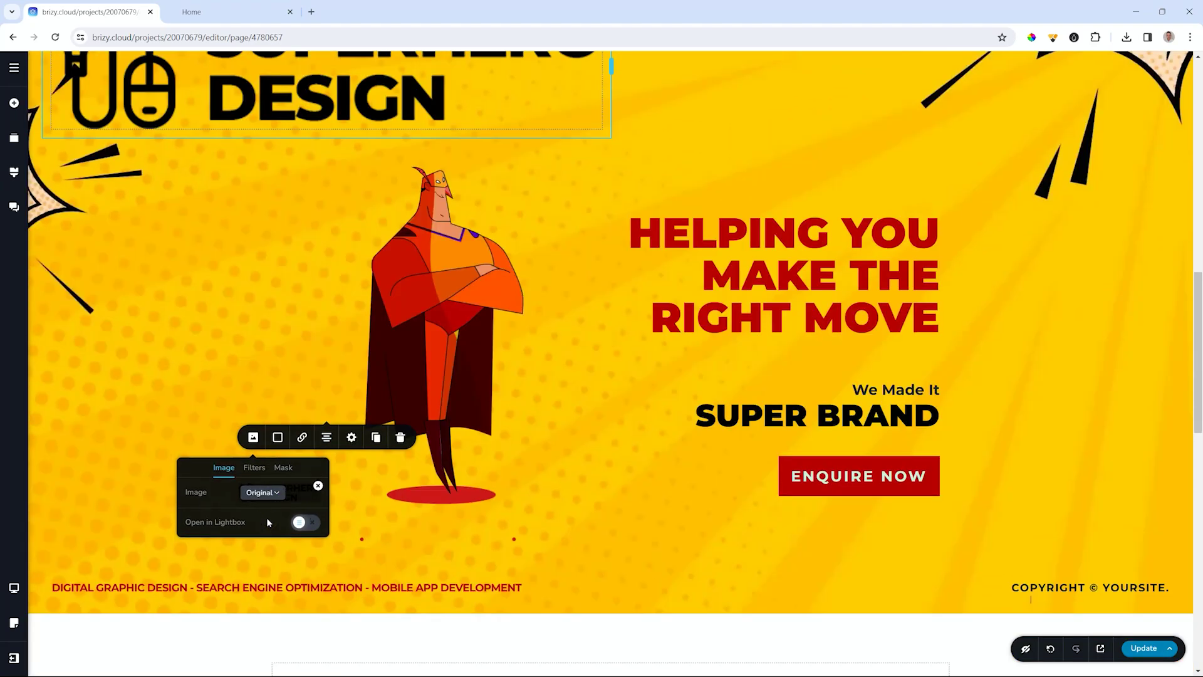
pyautogui.click(310, 348)
pyautogui.moveTo(602, 365); pyautogui.dragTo(416, 276)
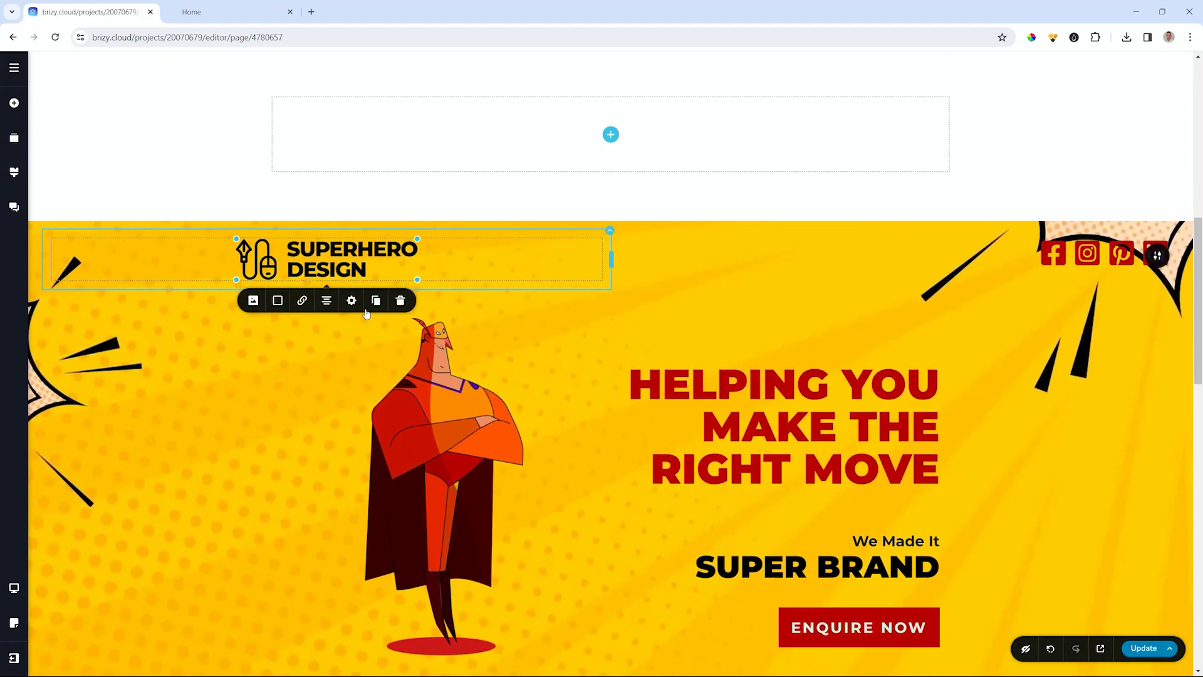
pyautogui.click(326, 301)
pyautogui.click(326, 301)
pyautogui.click(603, 358)
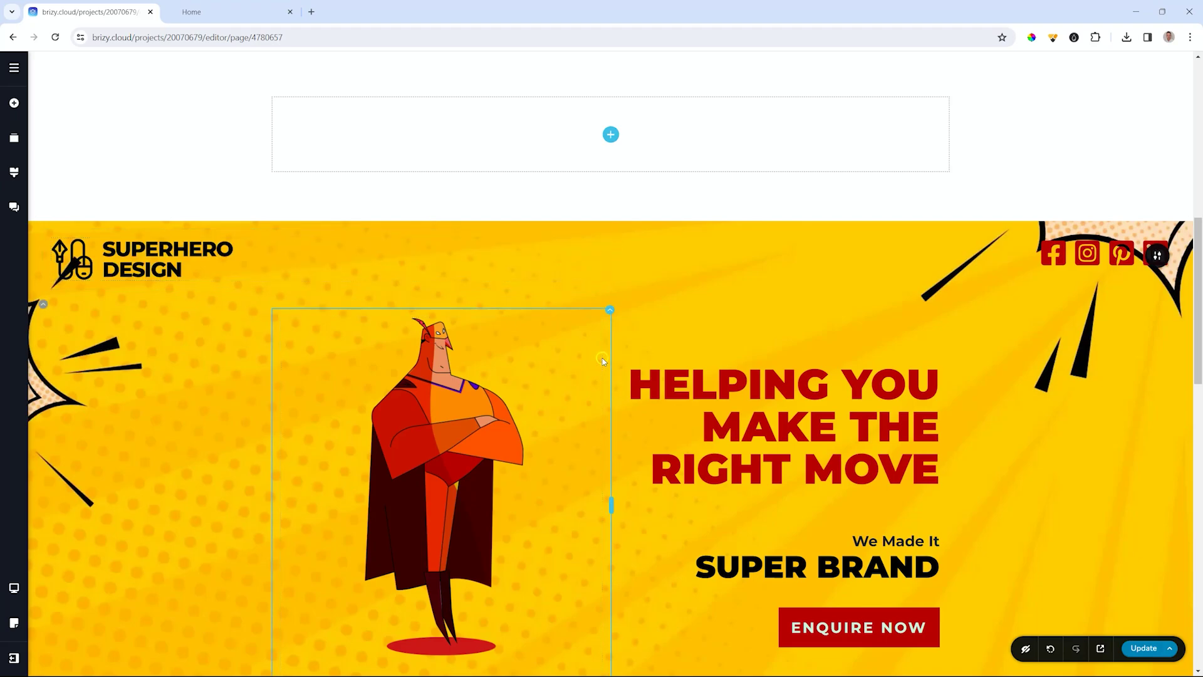
pyautogui.scroll(-3, 603, 359)
pyautogui.scroll(2, 603, 359)
pyautogui.scroll(-1, 602, 359)
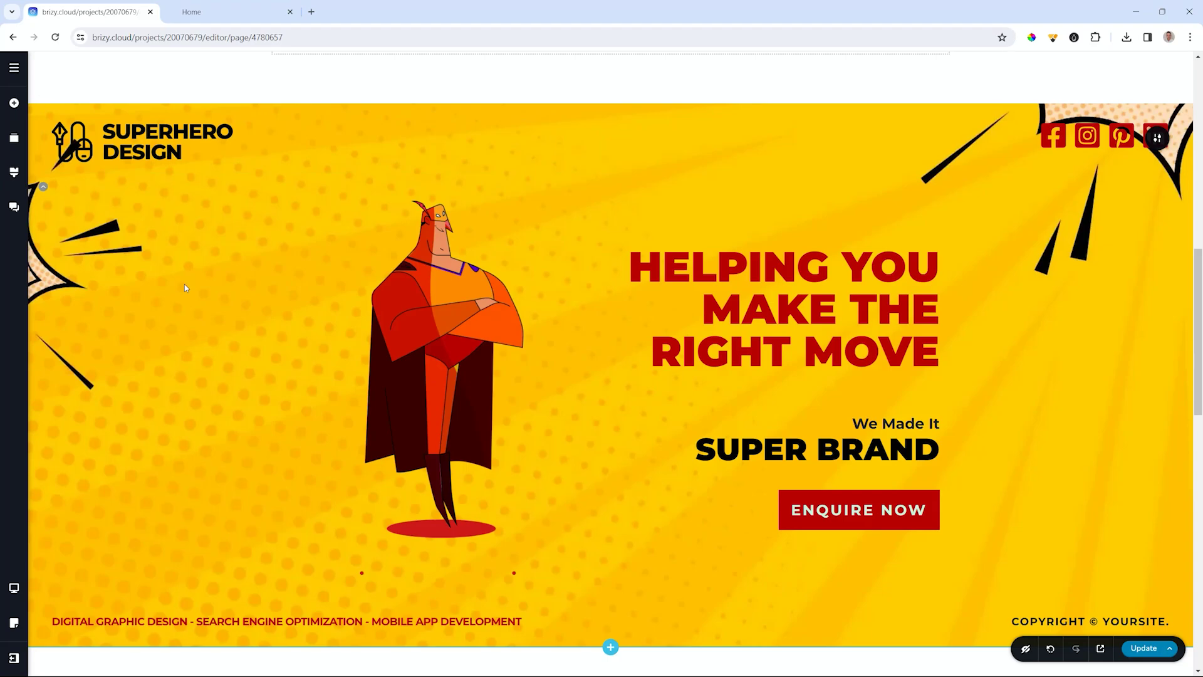
# Move the hero background image's focal point toward the top to reveal the comic burst.
pyautogui.click(1156, 139)
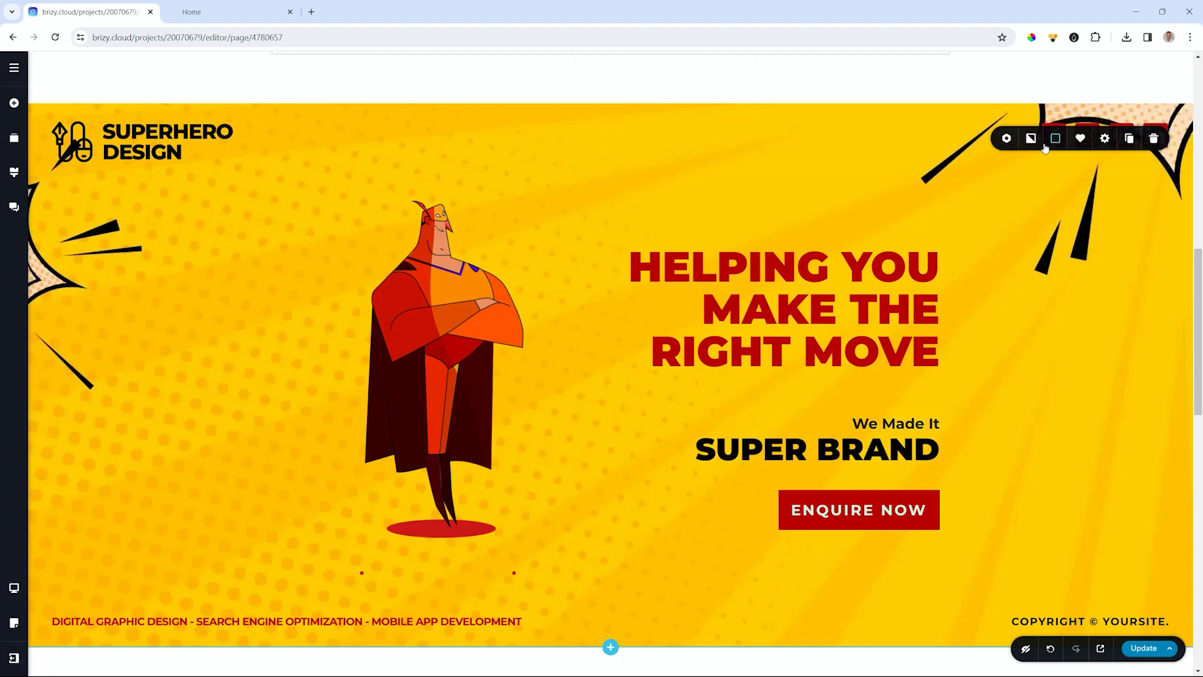
pyautogui.click(1030, 140)
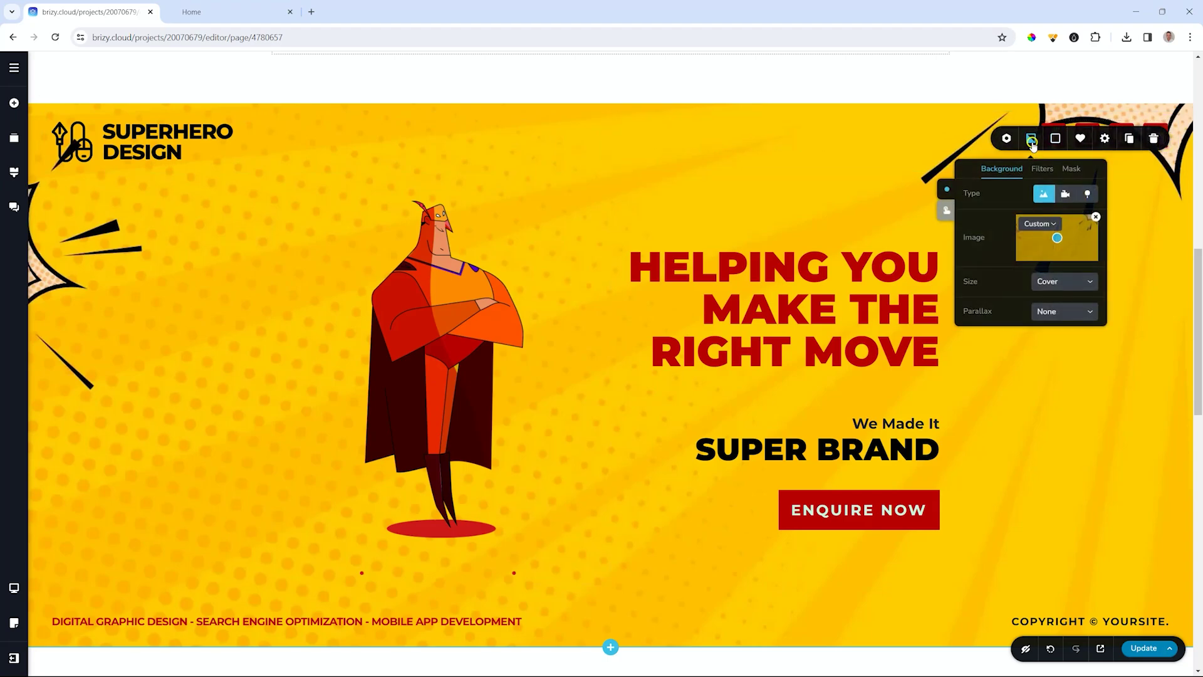
pyautogui.moveTo(1057, 238)
pyautogui.mouseDown()
pyautogui.moveTo(1057, 258)
pyautogui.moveTo(1056, 208)
pyautogui.mouseUp()
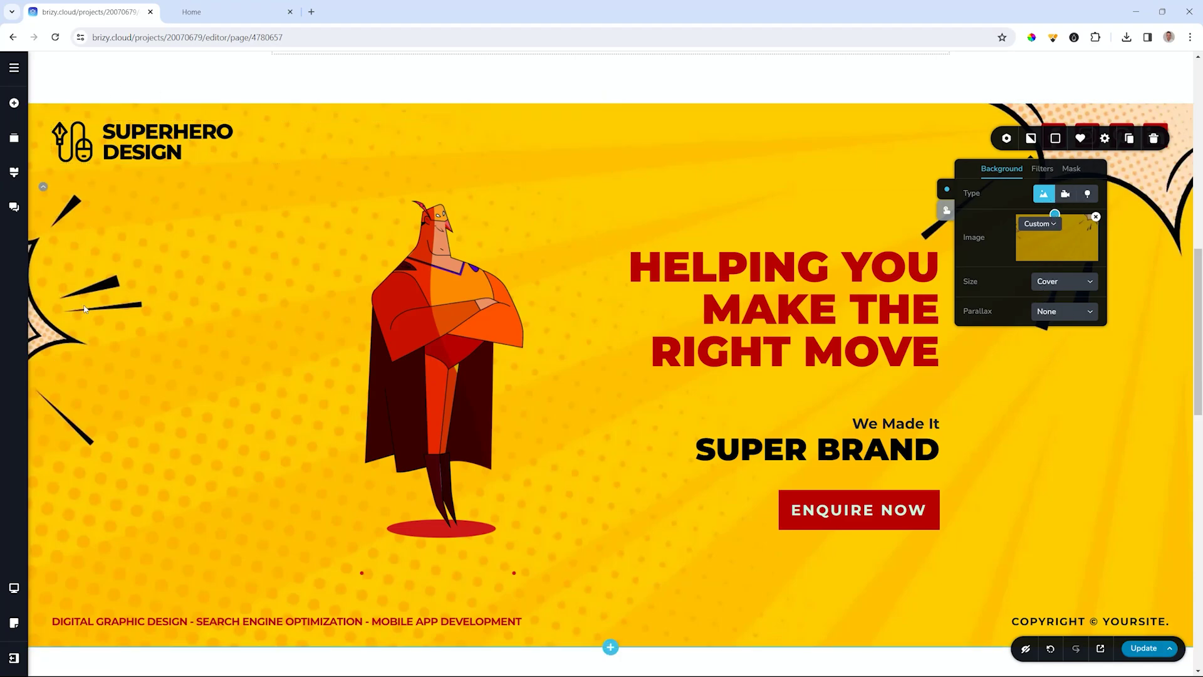
pyautogui.click(1115, 363)
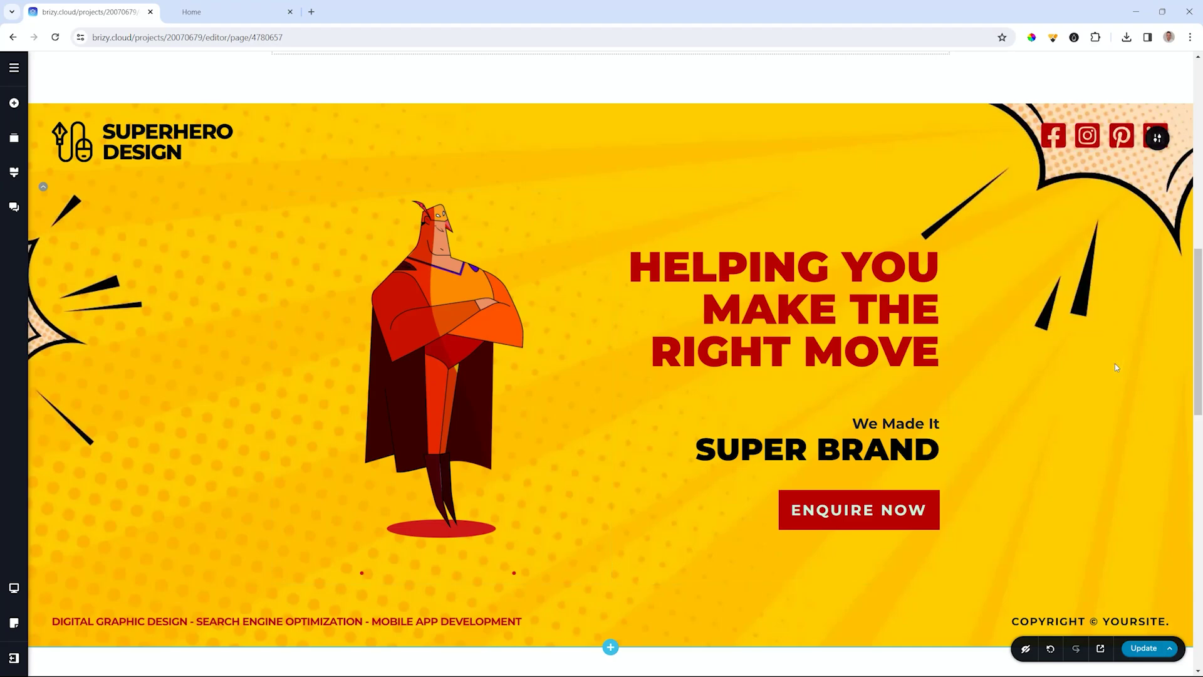
pyautogui.scroll(-1, 1114, 364)
pyautogui.scroll(-1, 1114, 367)
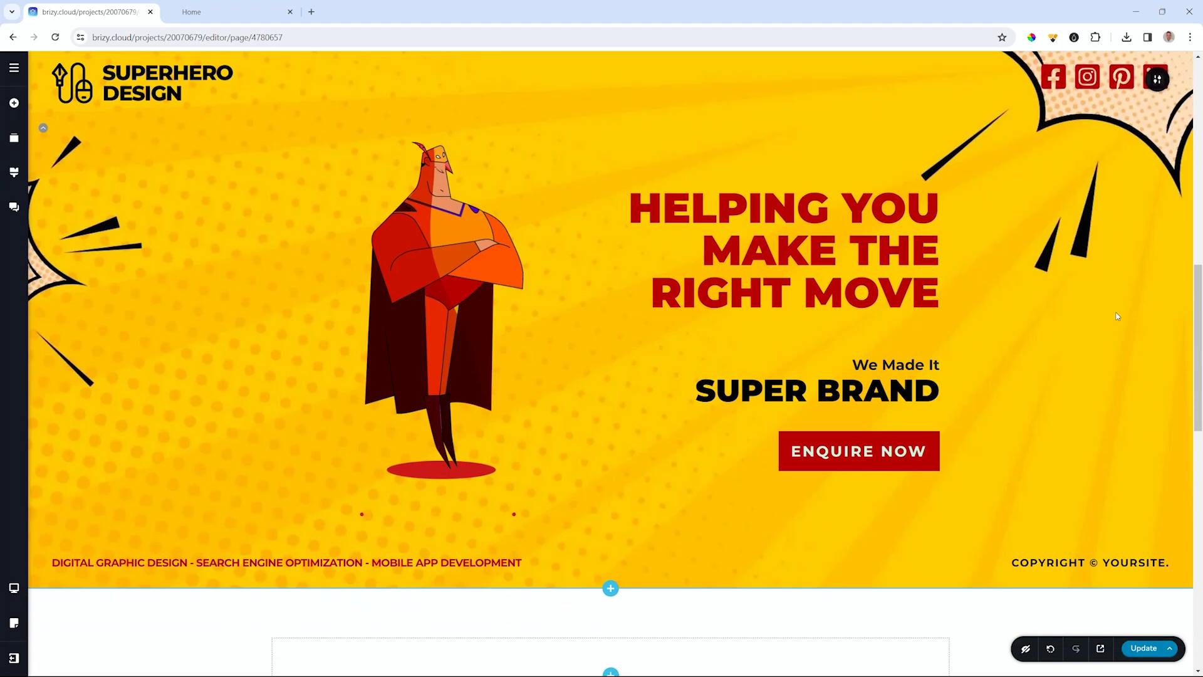